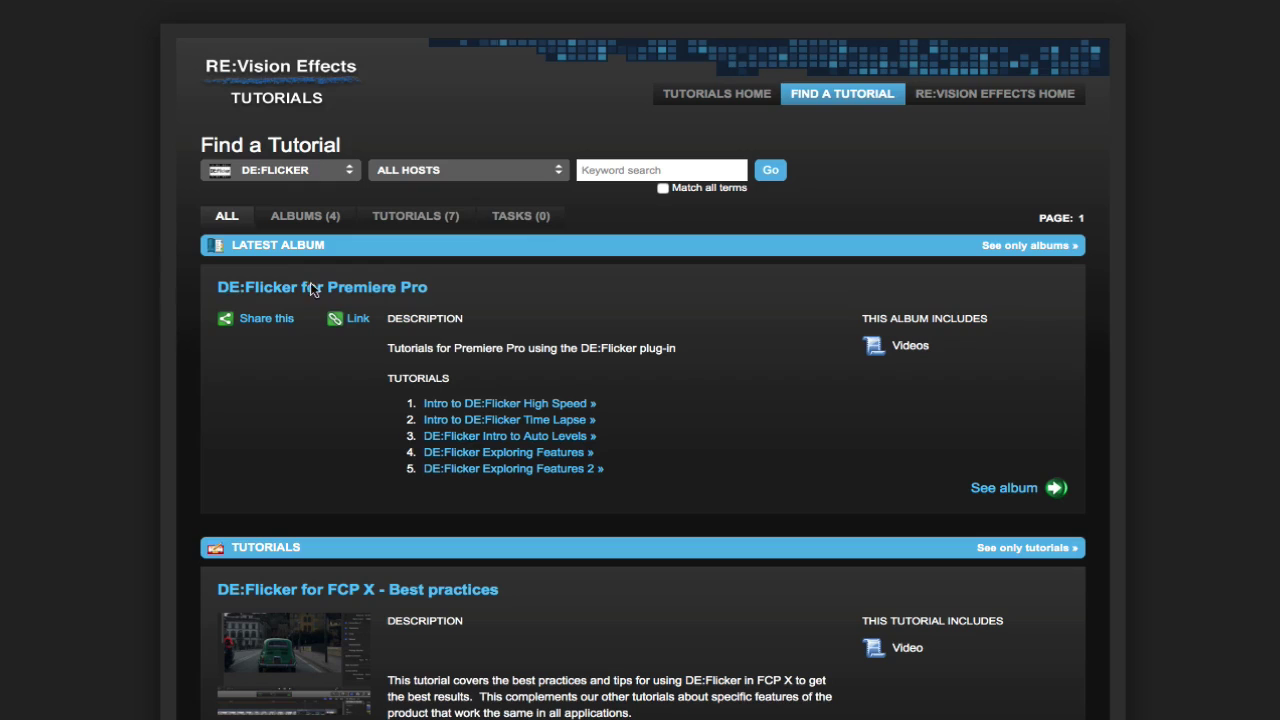
- Step through the High Speed, Time Lapse, Auto Levels and Exploring Features tutorials, ending on Exploring Features 2
left_click(504, 405)
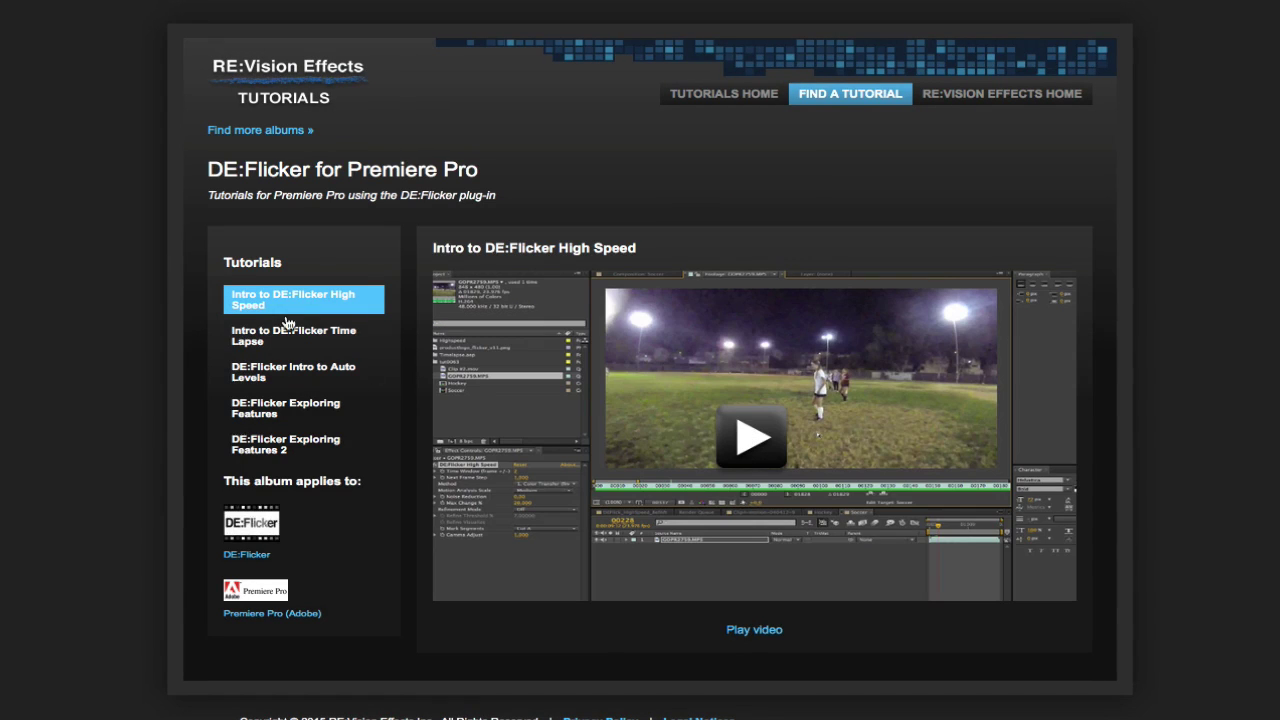
left_click(305, 336)
left_click(313, 378)
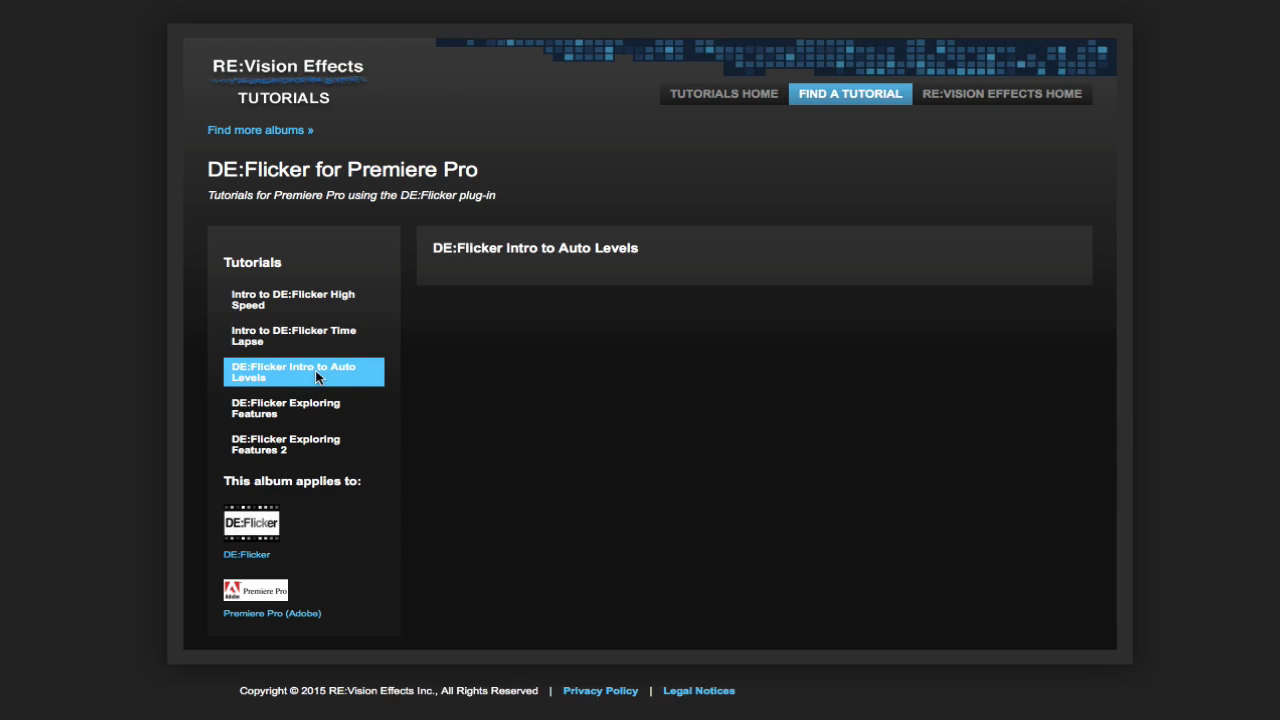
left_click(318, 407)
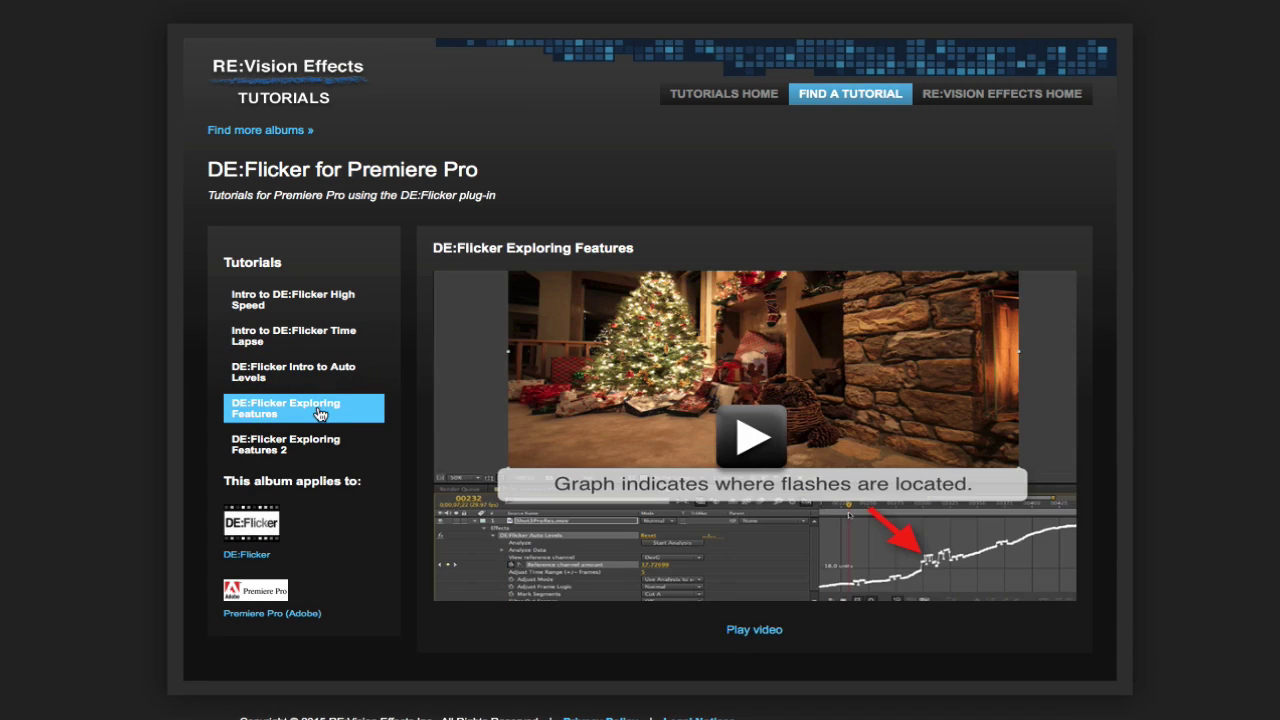
left_click(315, 449)
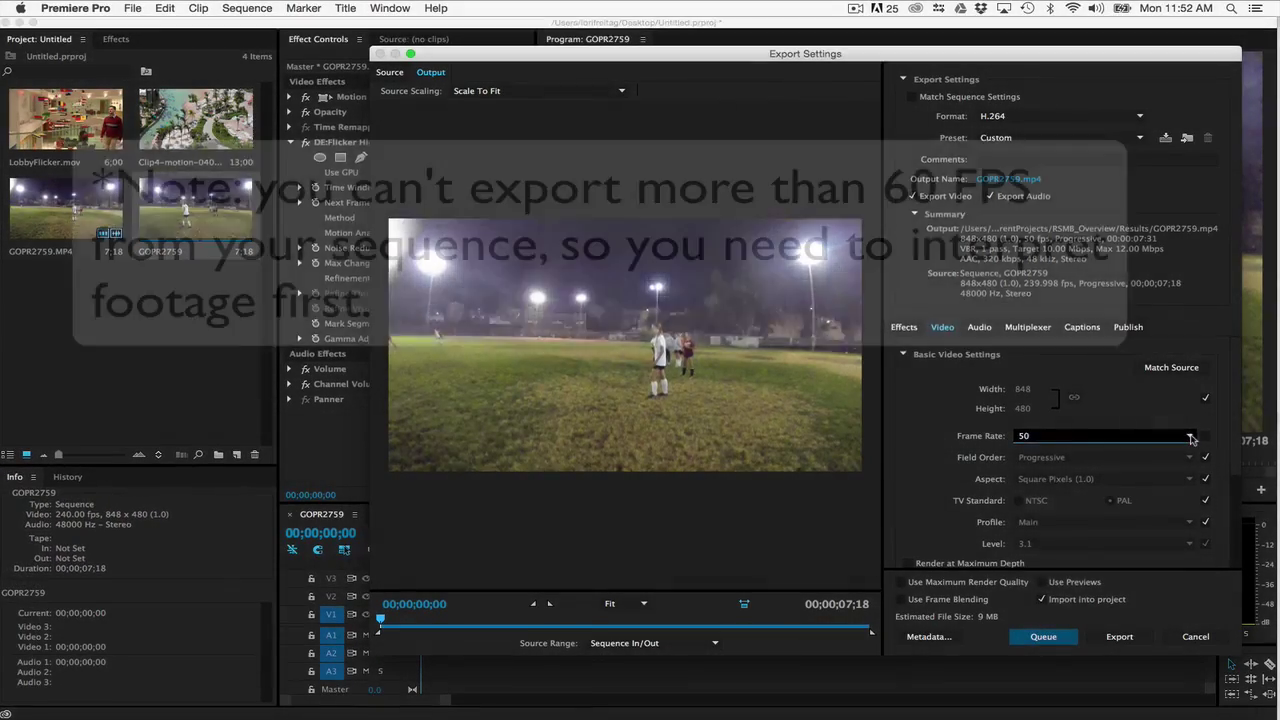
- Review the export frame rates (up to 60 fps), keep 50, then select the GOPR2759.MP4 clip
left_click(1190, 433)
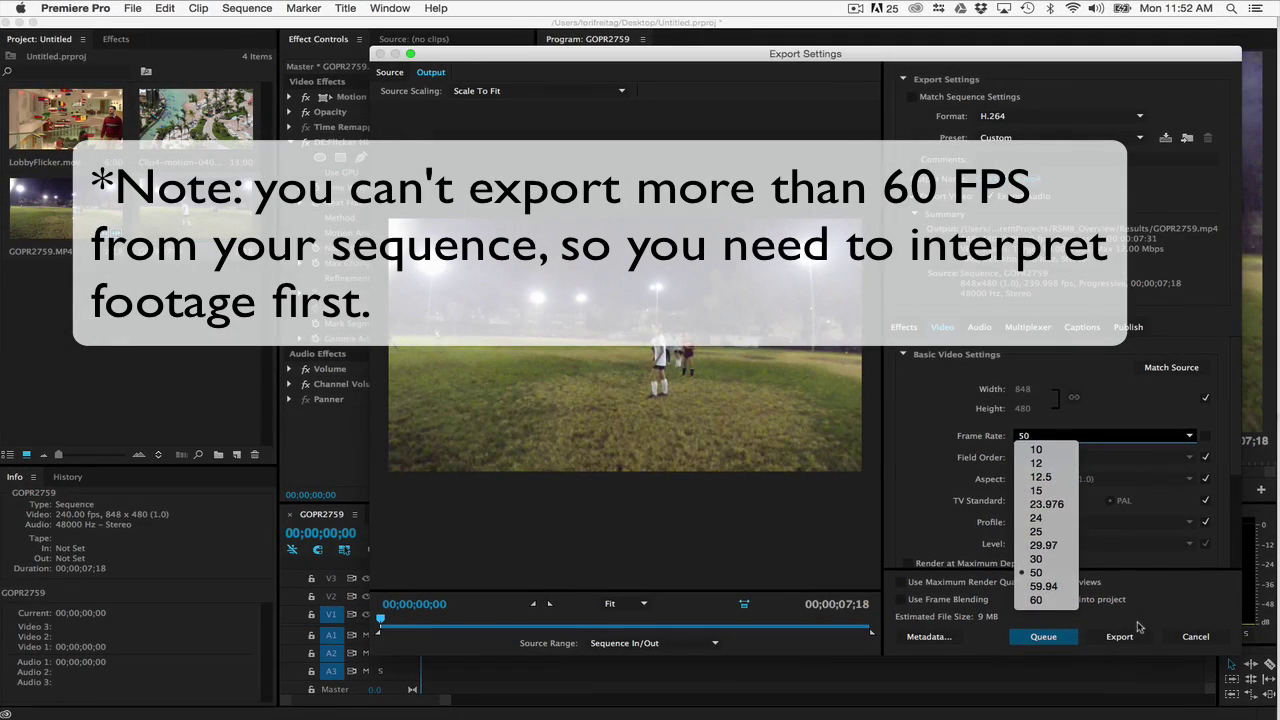
left_click(1208, 470)
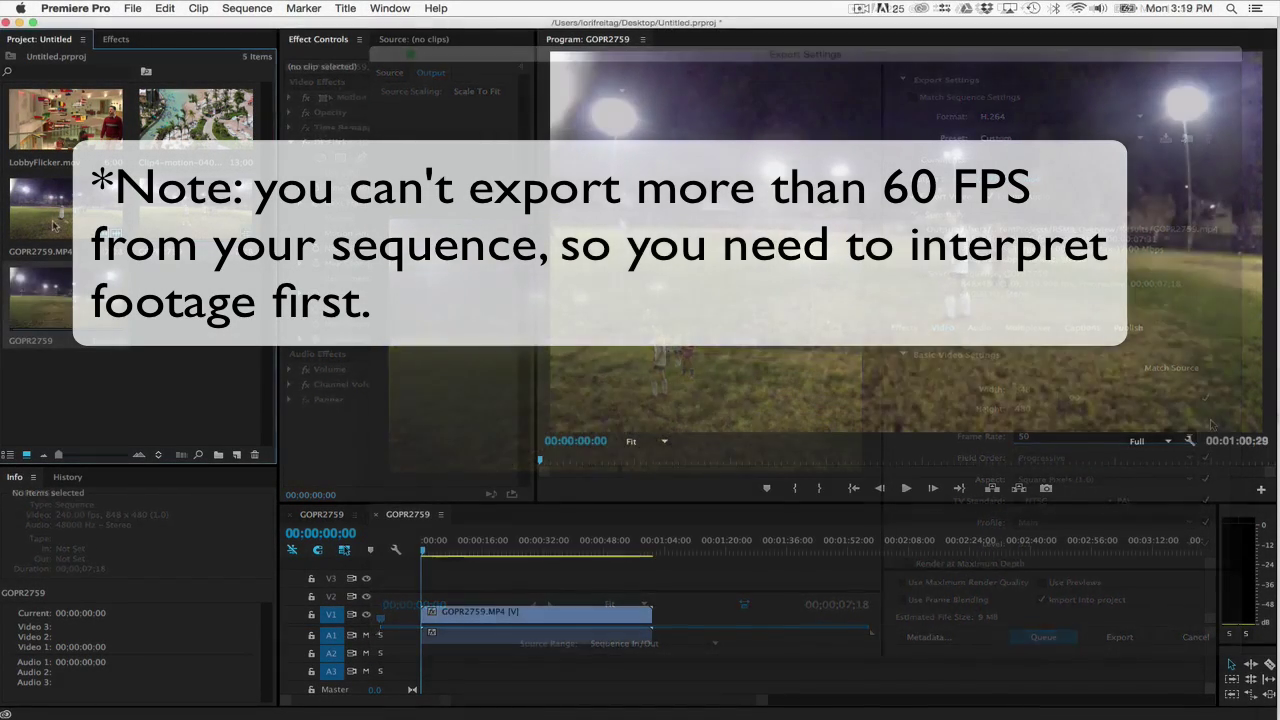
left_click(53, 224)
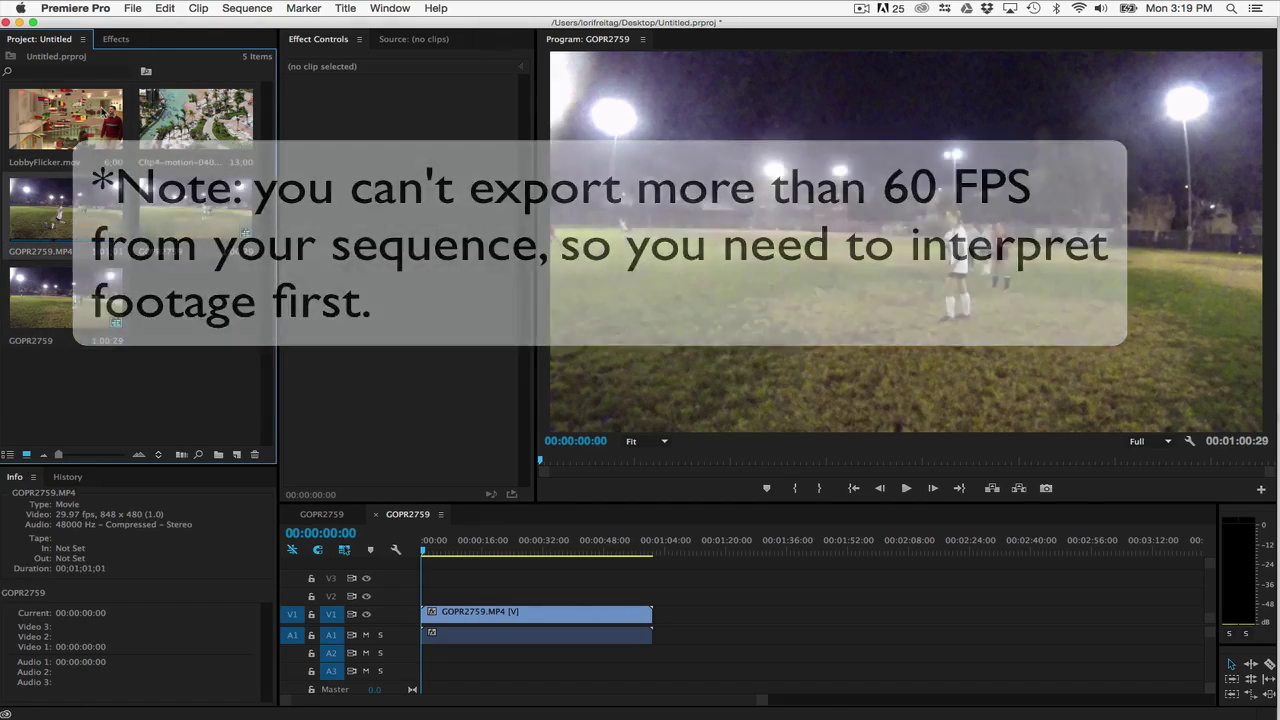
left_click(133, 8)
mouse_move(150, 25)
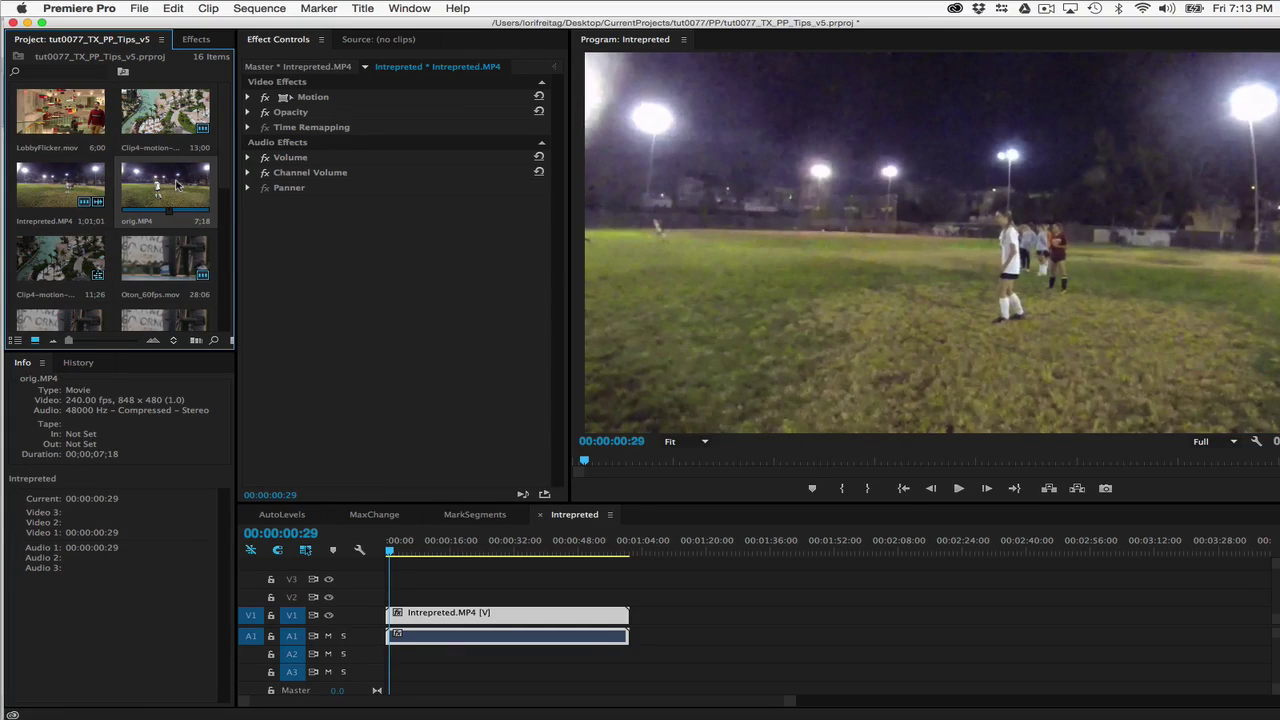
- Interpret the clip's footage with an assumed frame rate of 29.97 fps
right_click(178, 184)
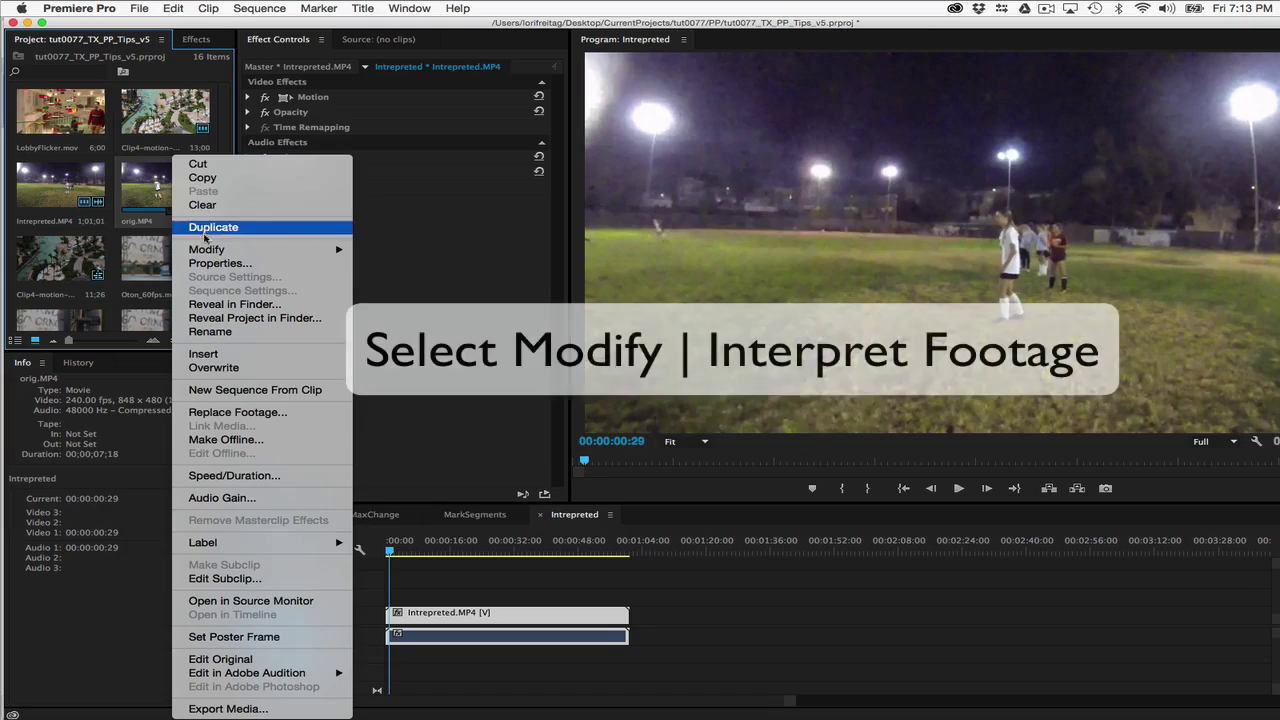
mouse_move(215, 250)
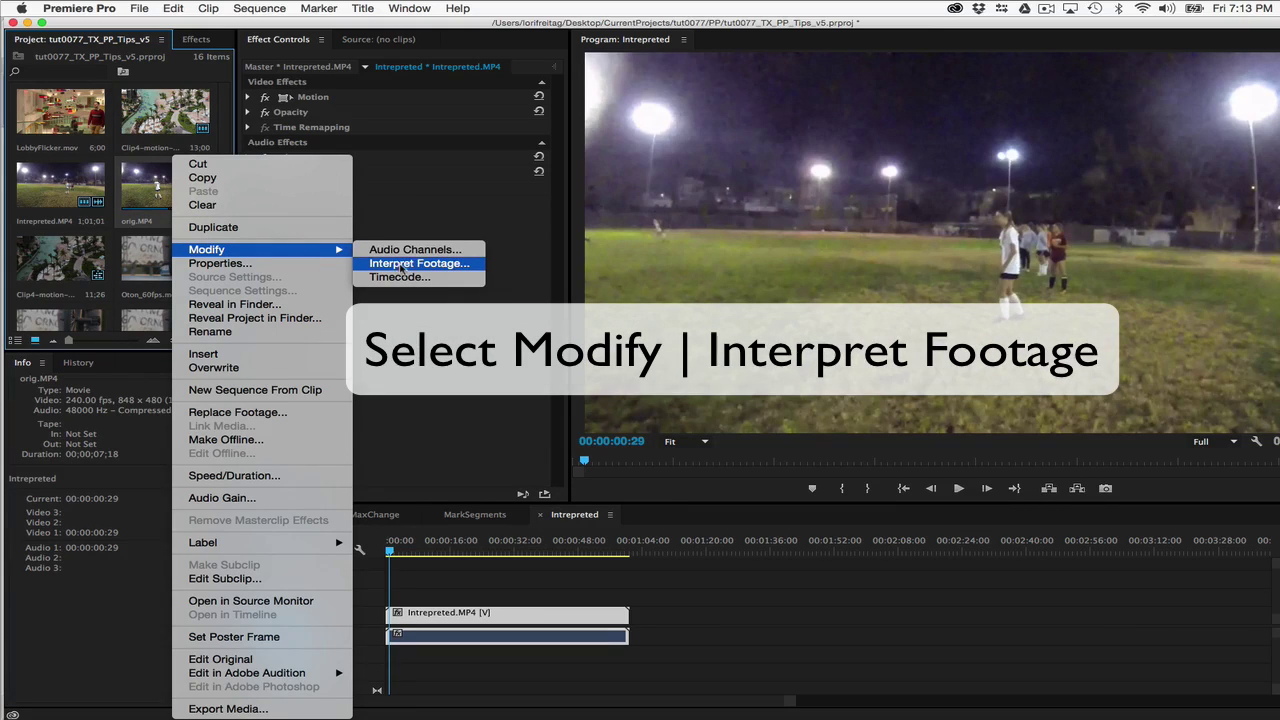
left_click(401, 265)
left_click(620, 238)
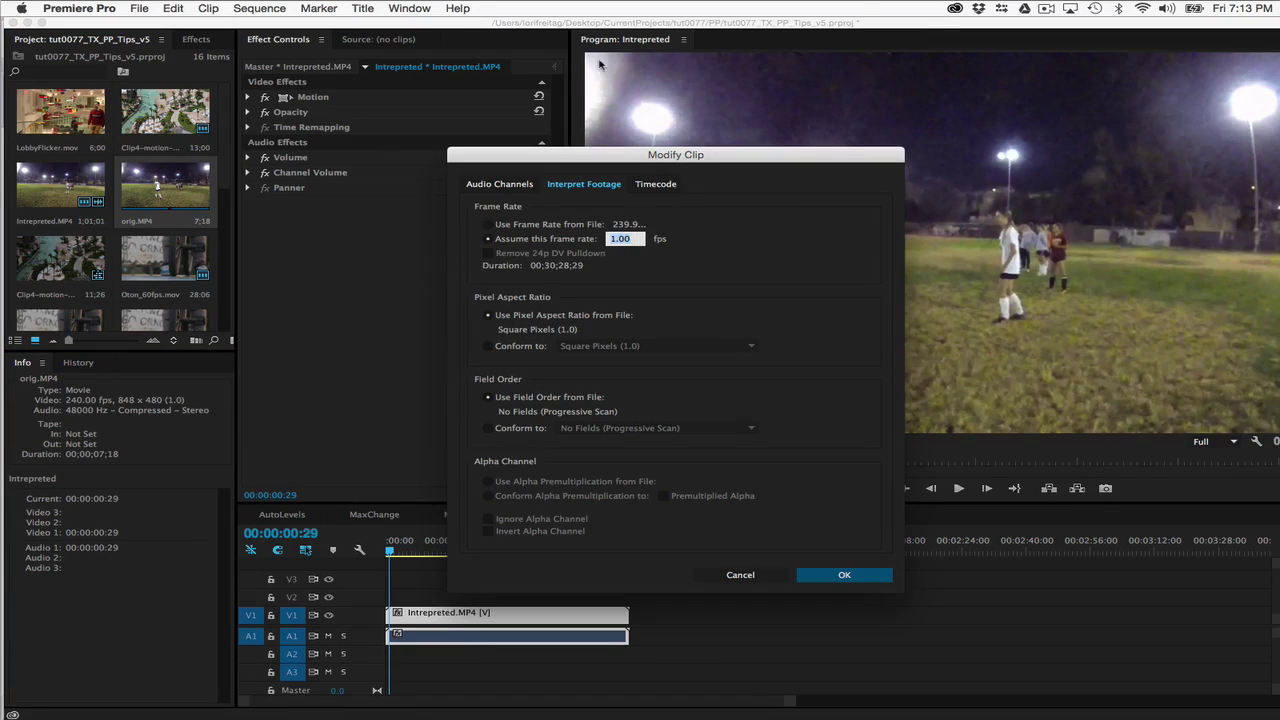
type("29.97")
key("Return")
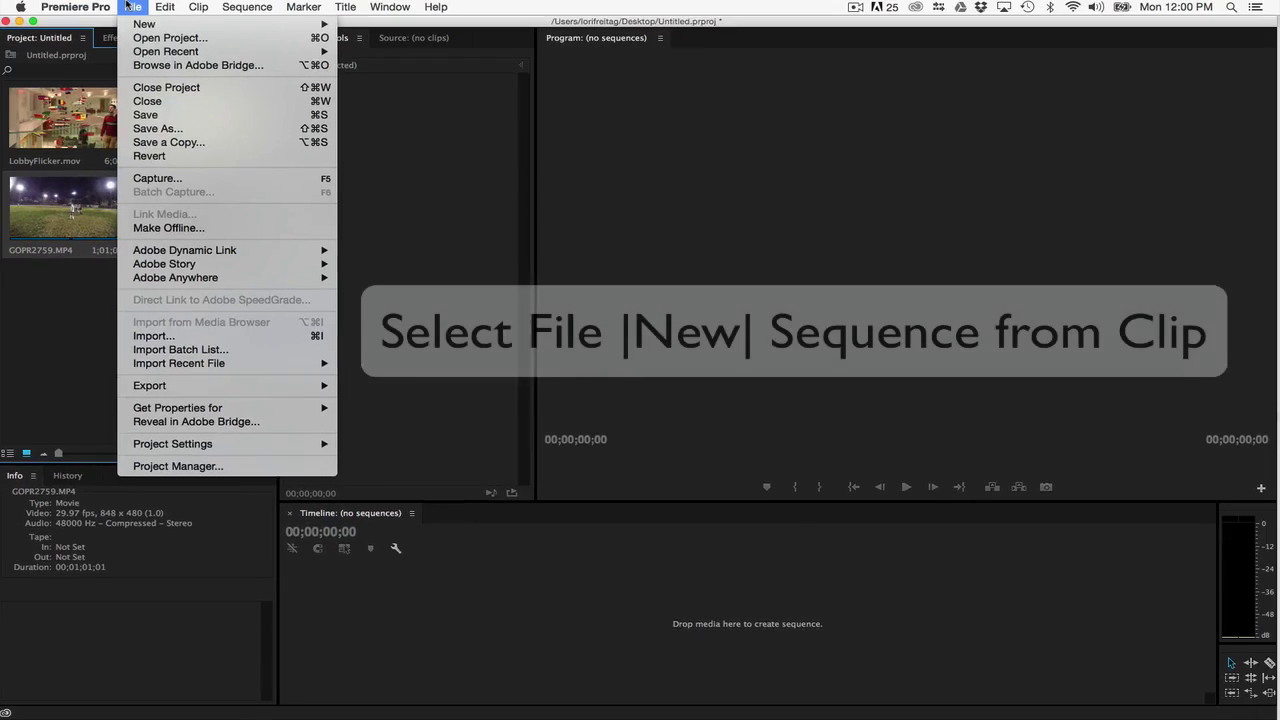
- Create a GOPR2759 sequence from the clip and play it back
mouse_move(138, 26)
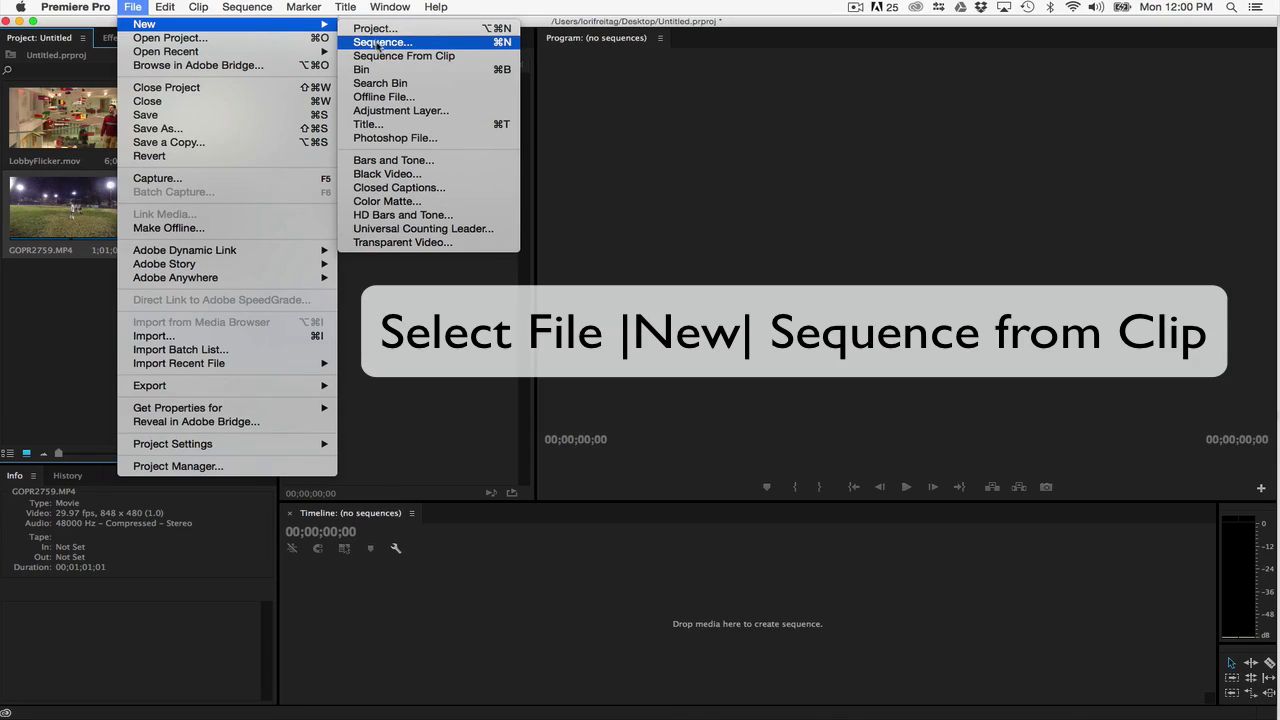
left_click(373, 57)
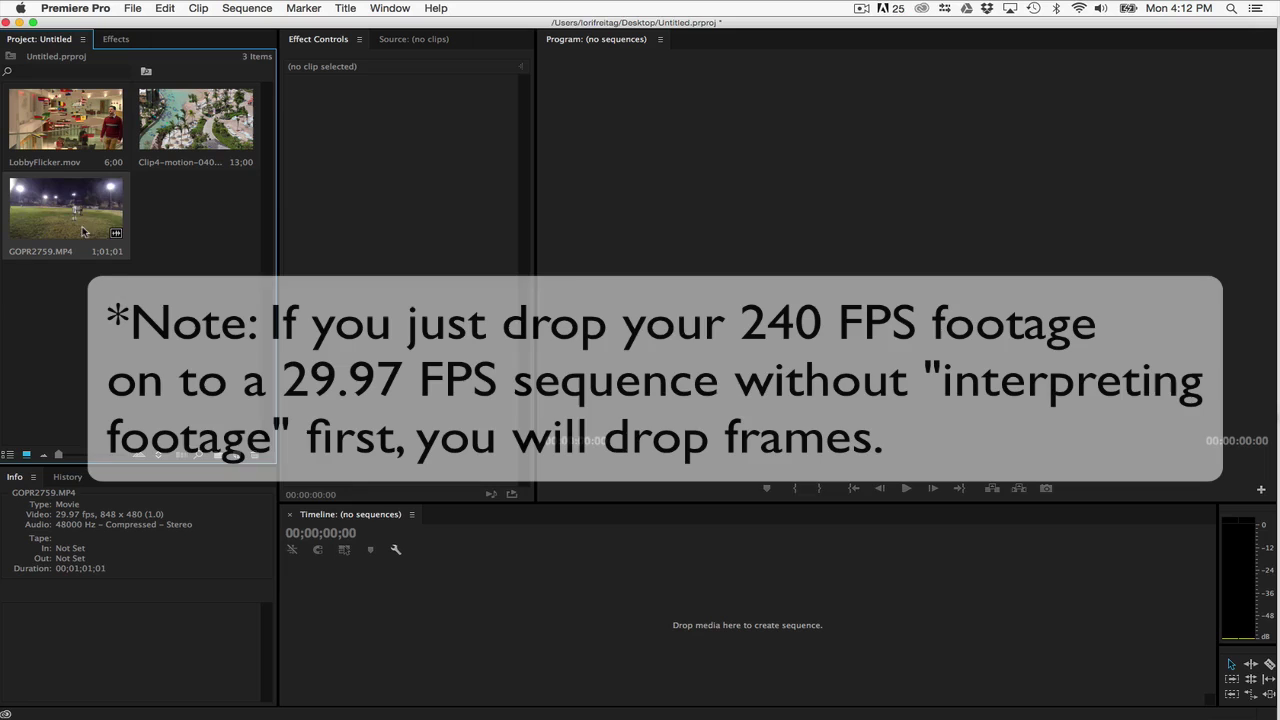
left_click_drag(88, 233, 421, 612)
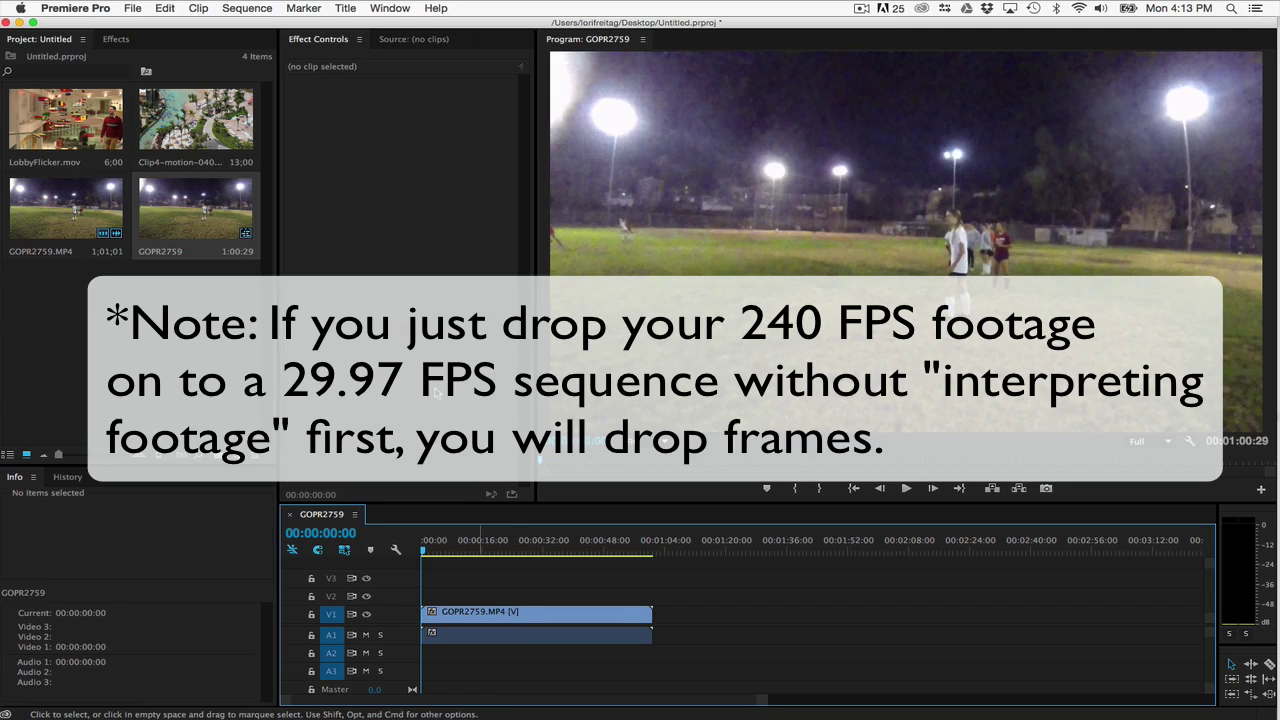
key("space")
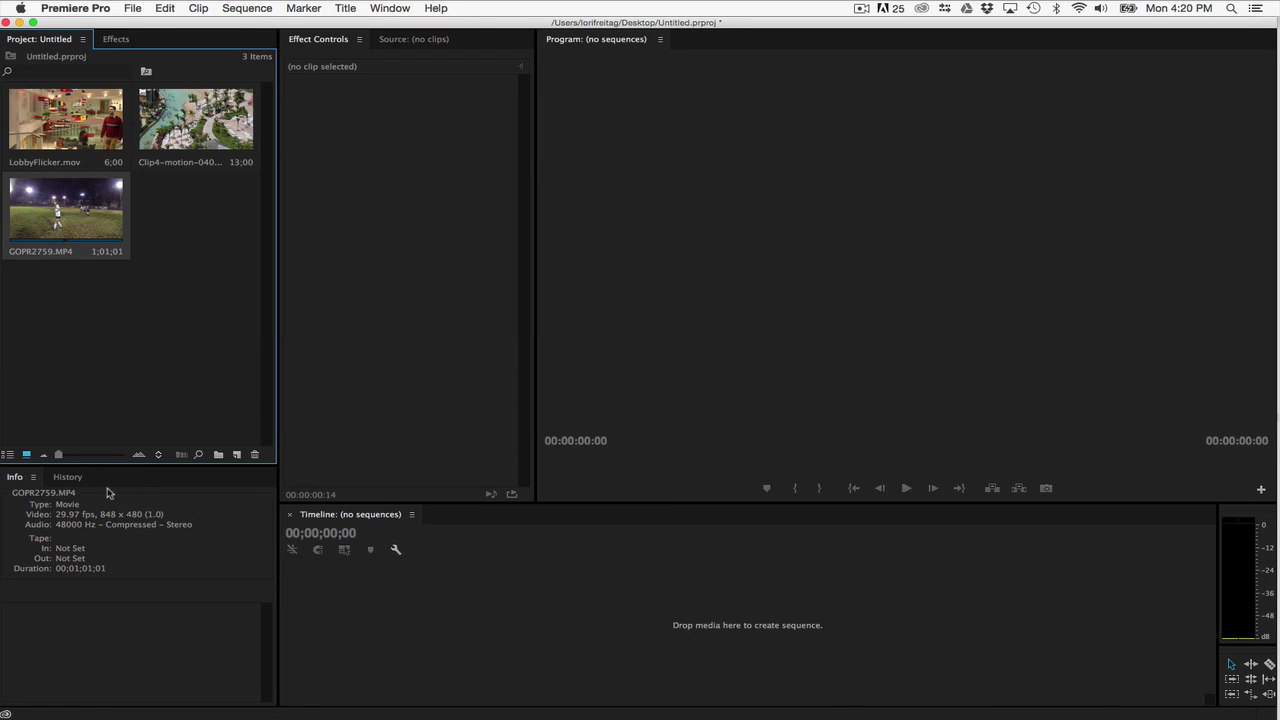
- Open Media preferences and inspect the Indeterminate Media Timebase options, set to 29.97fps Drop-Frame
left_click(78, 8)
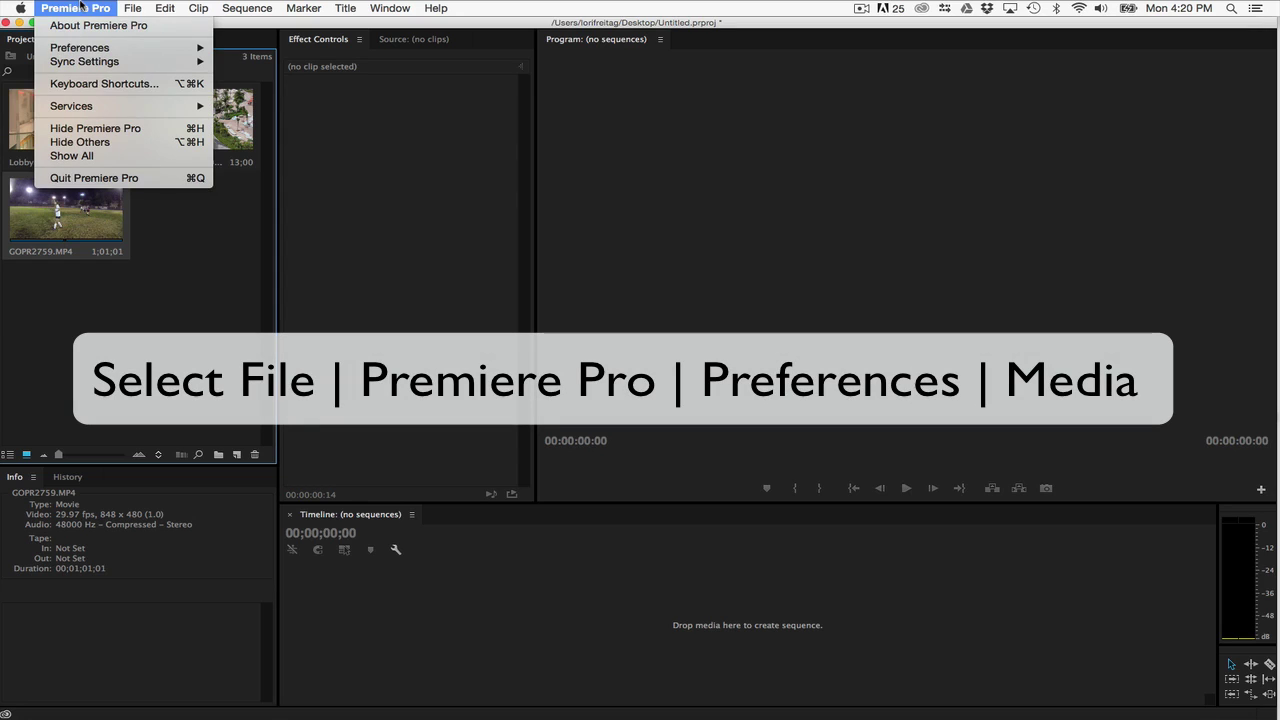
mouse_move(203, 51)
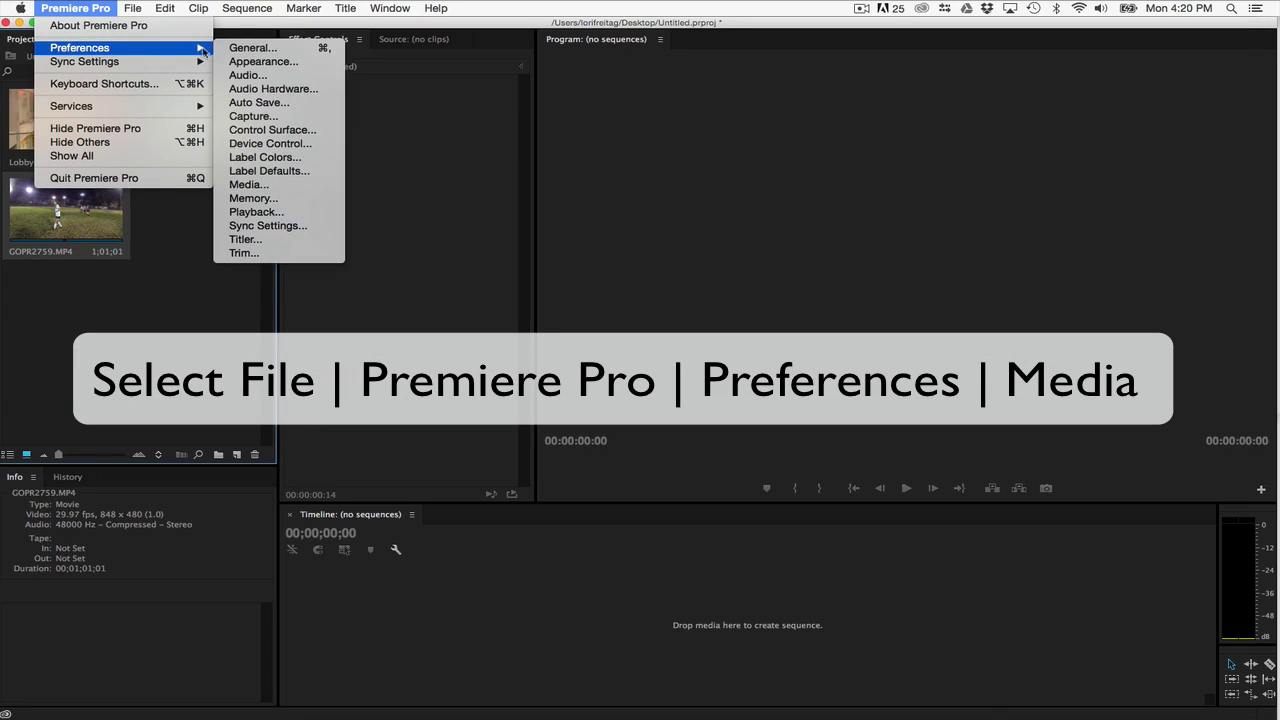
left_click(245, 186)
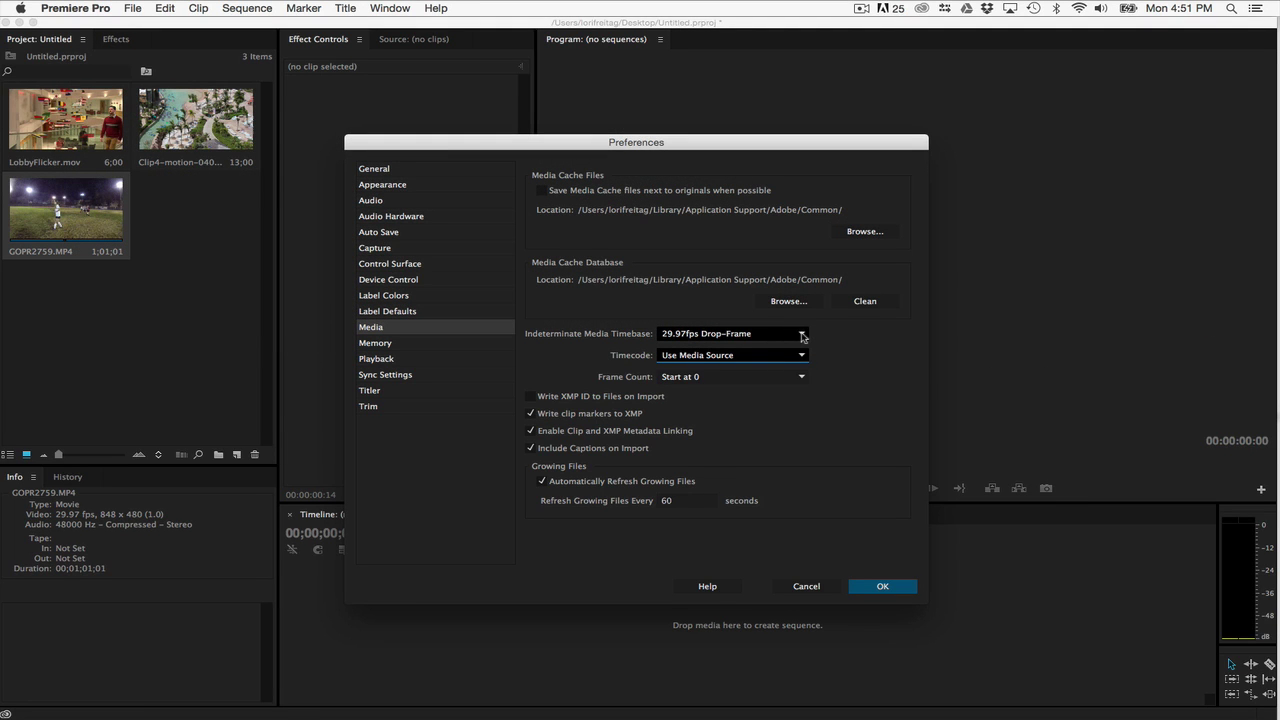
left_click(802, 336)
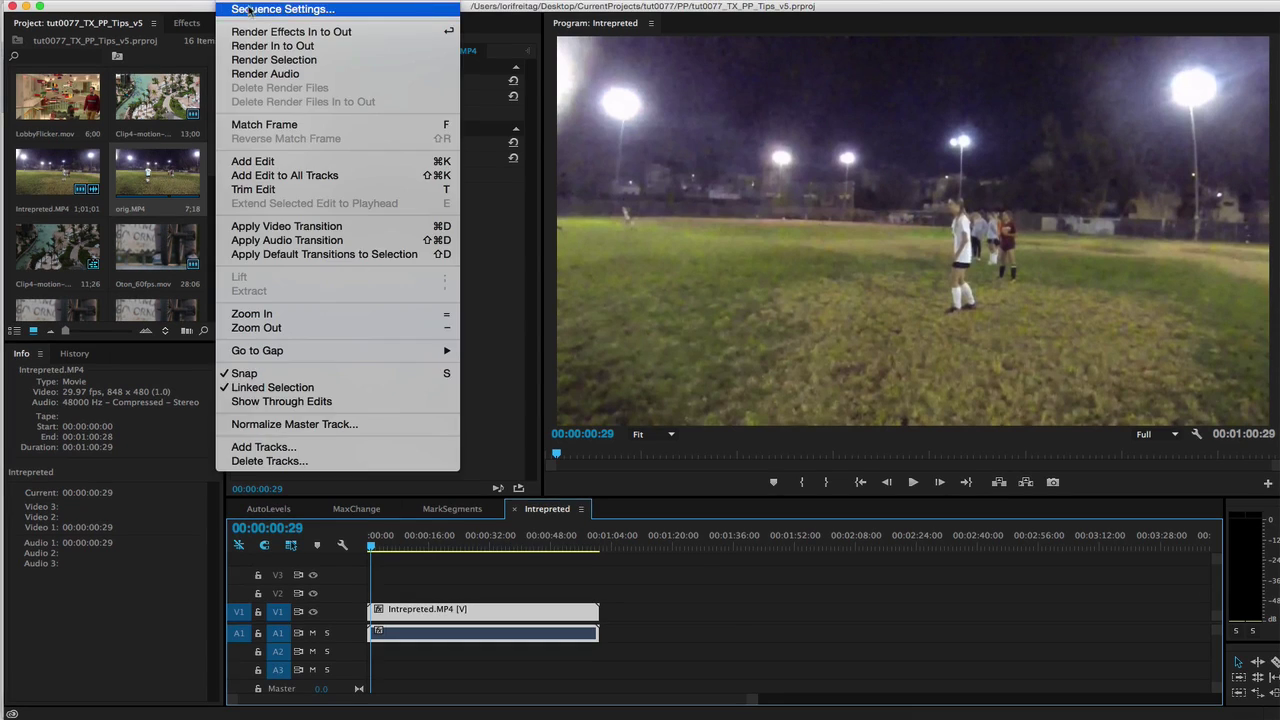
left_click(262, 9)
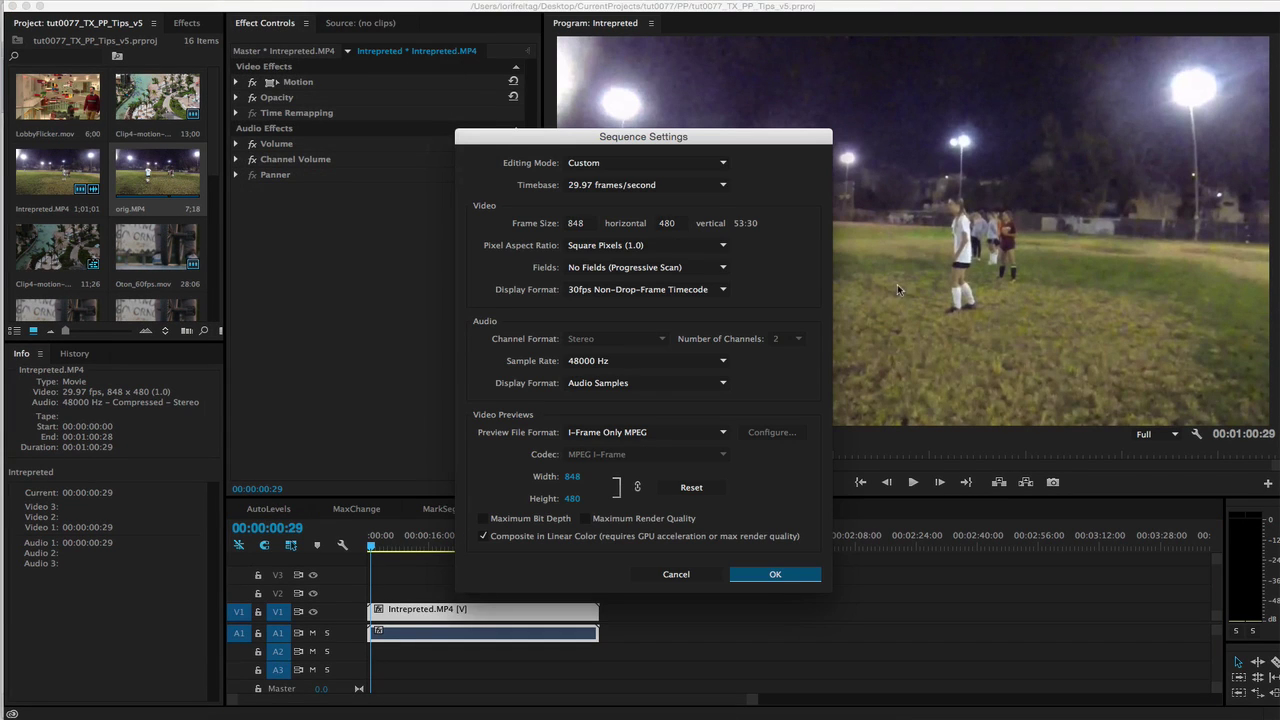
left_click(682, 186)
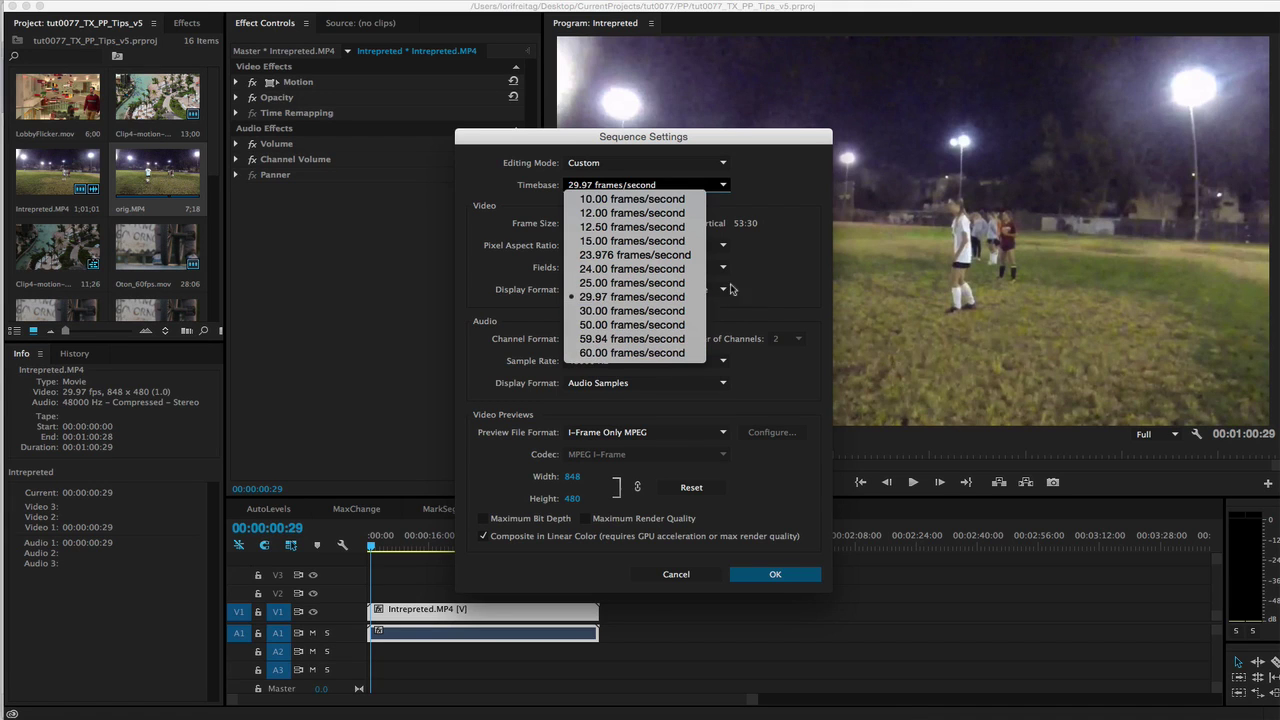
left_click(801, 277)
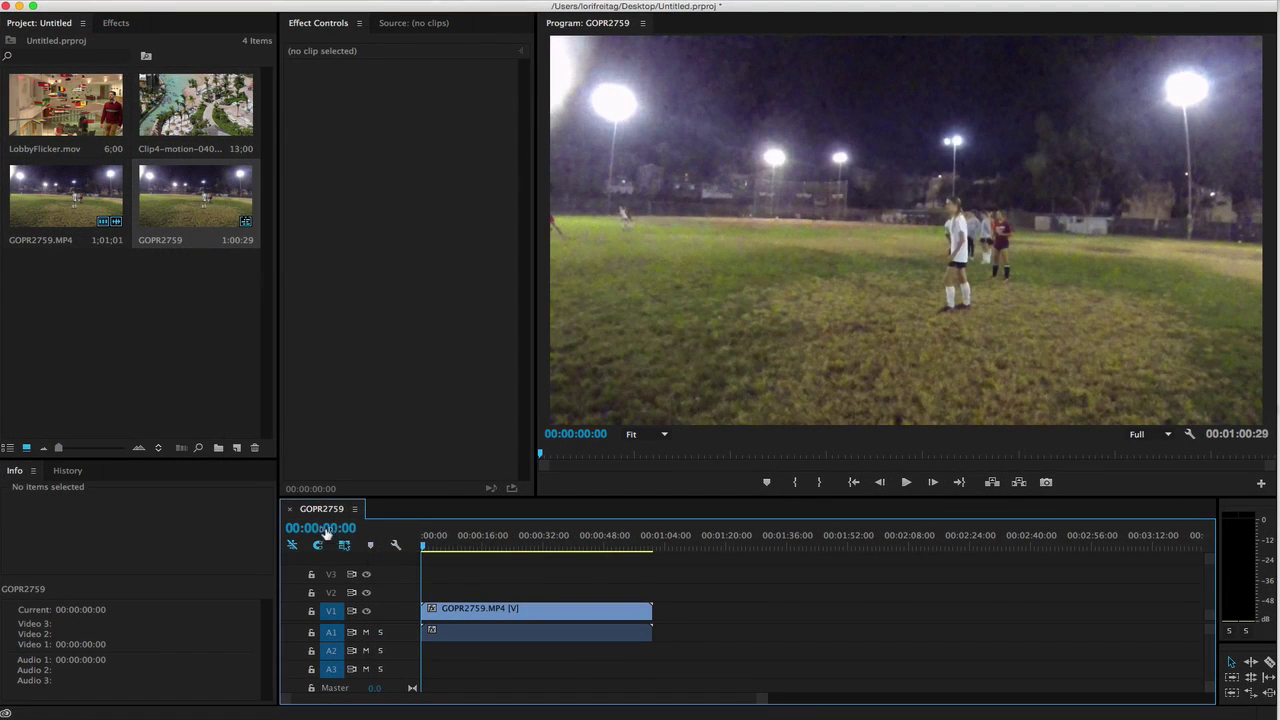
- Display timecode as frames and interpret GOPR2759.MP4 at an assumed 29.97 fps
right_click(326, 530)
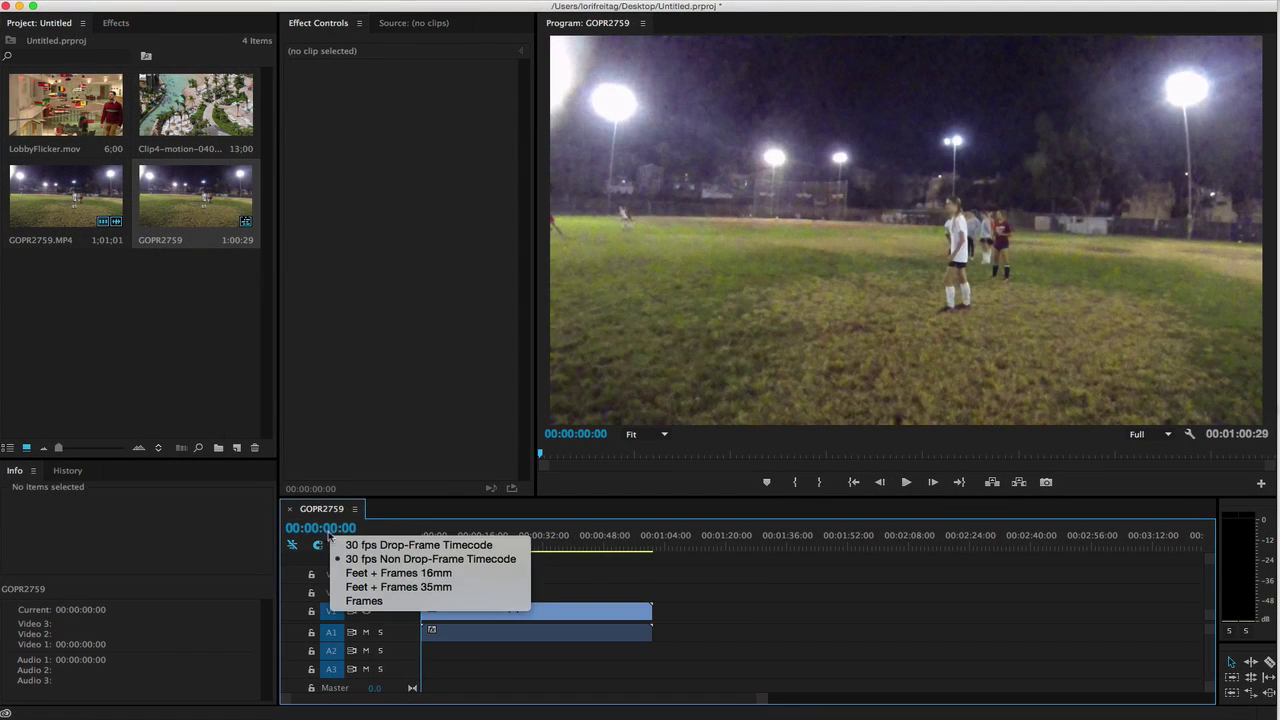
left_click(358, 601)
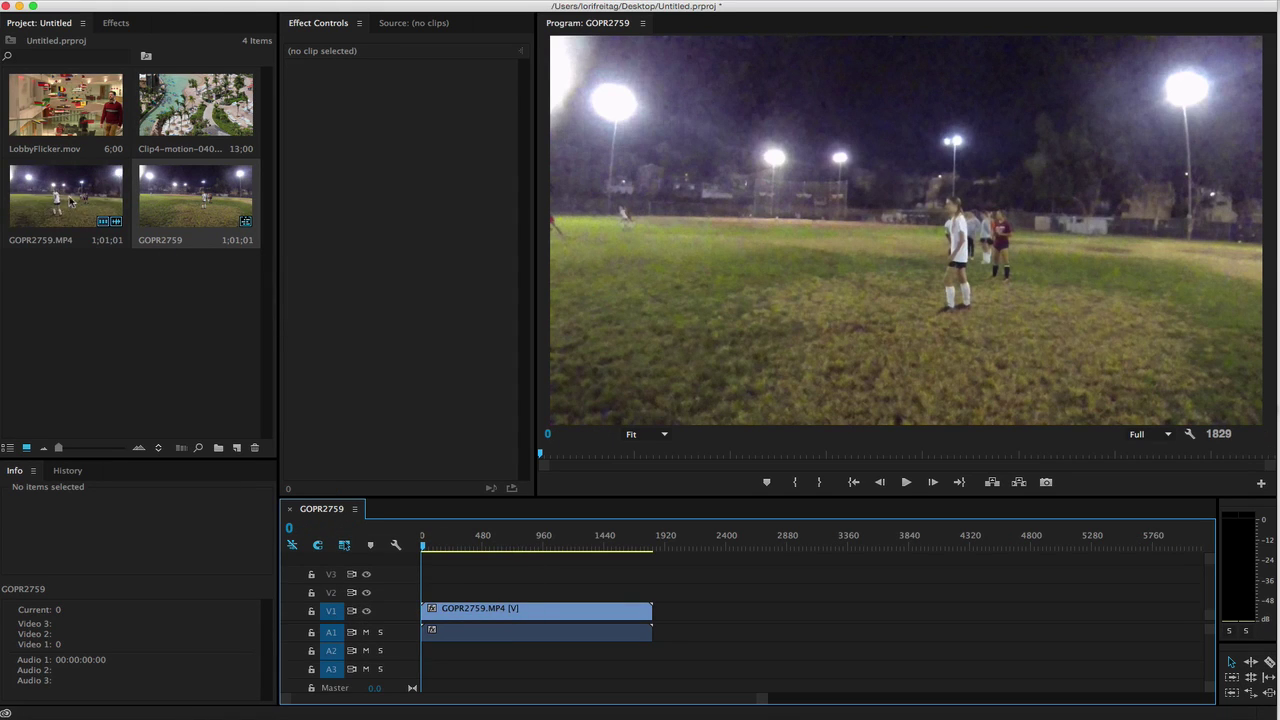
right_click(70, 203)
mouse_move(112, 236)
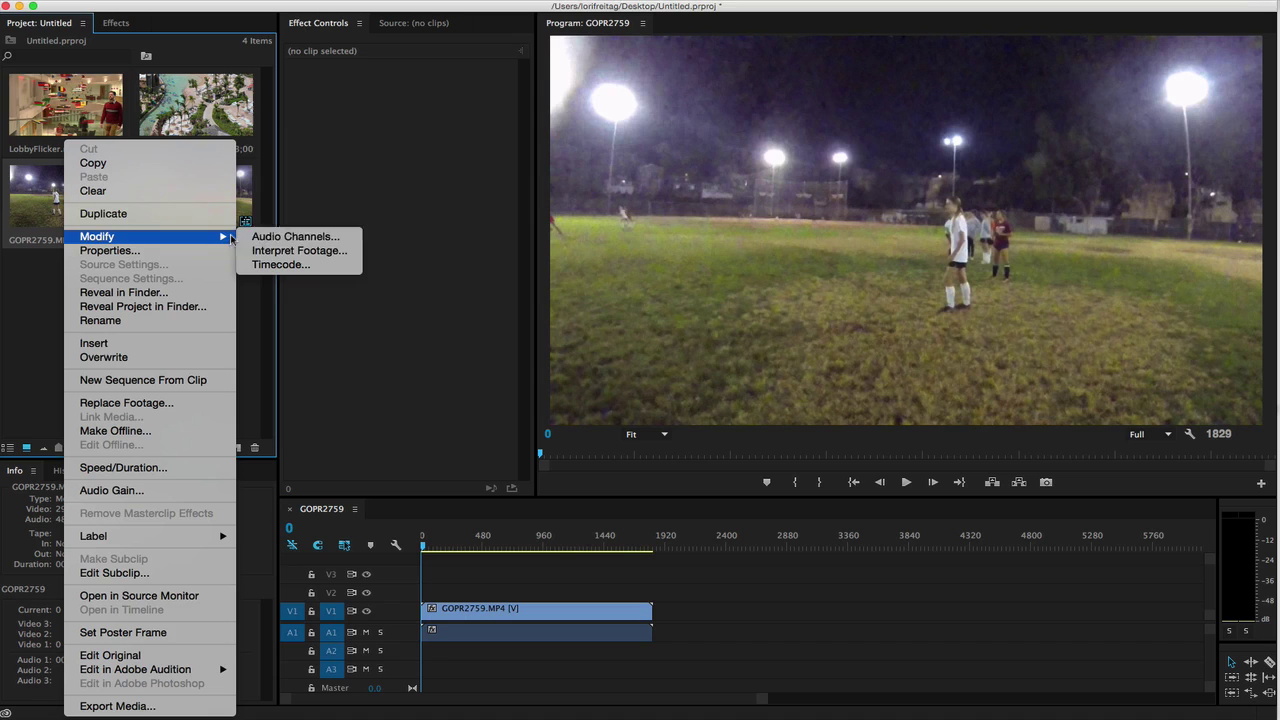
left_click(265, 254)
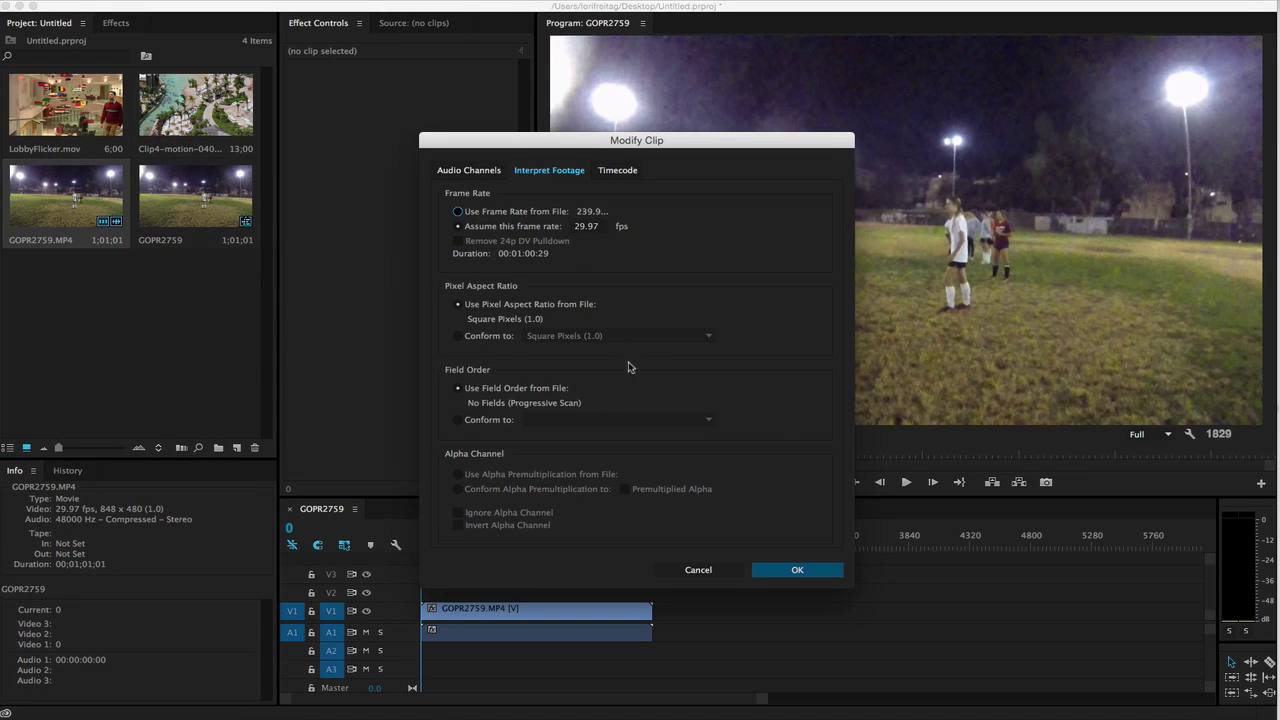
left_click(806, 572)
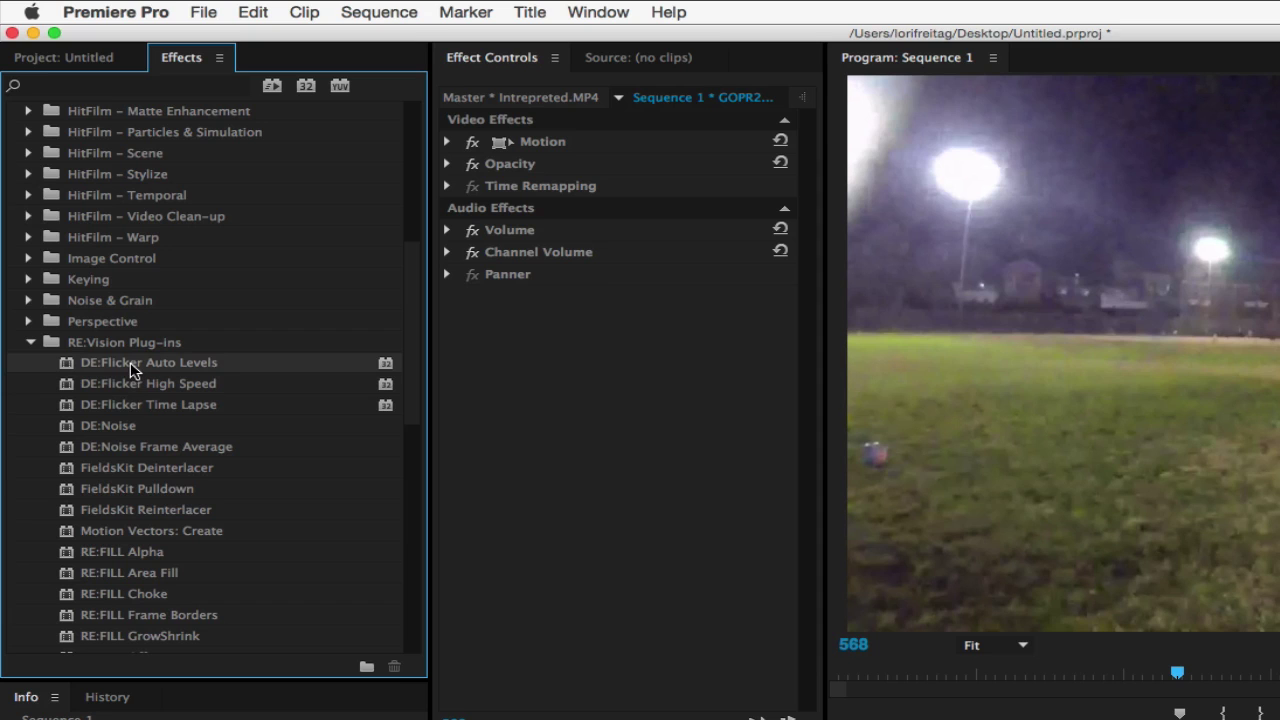
- Point out DE:Flicker High Speed and Time Lapse, then enable Maximum Bit Depth in Sequence 1's settings
left_click(142, 386)
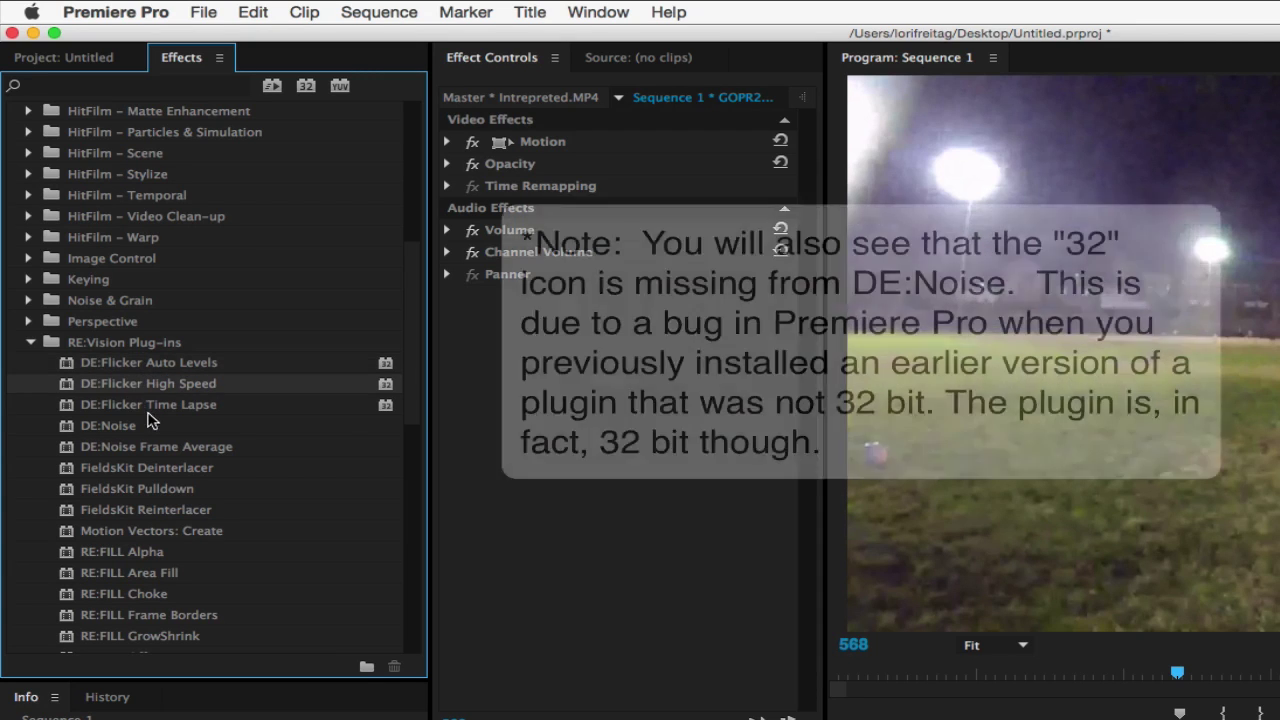
left_click(150, 405)
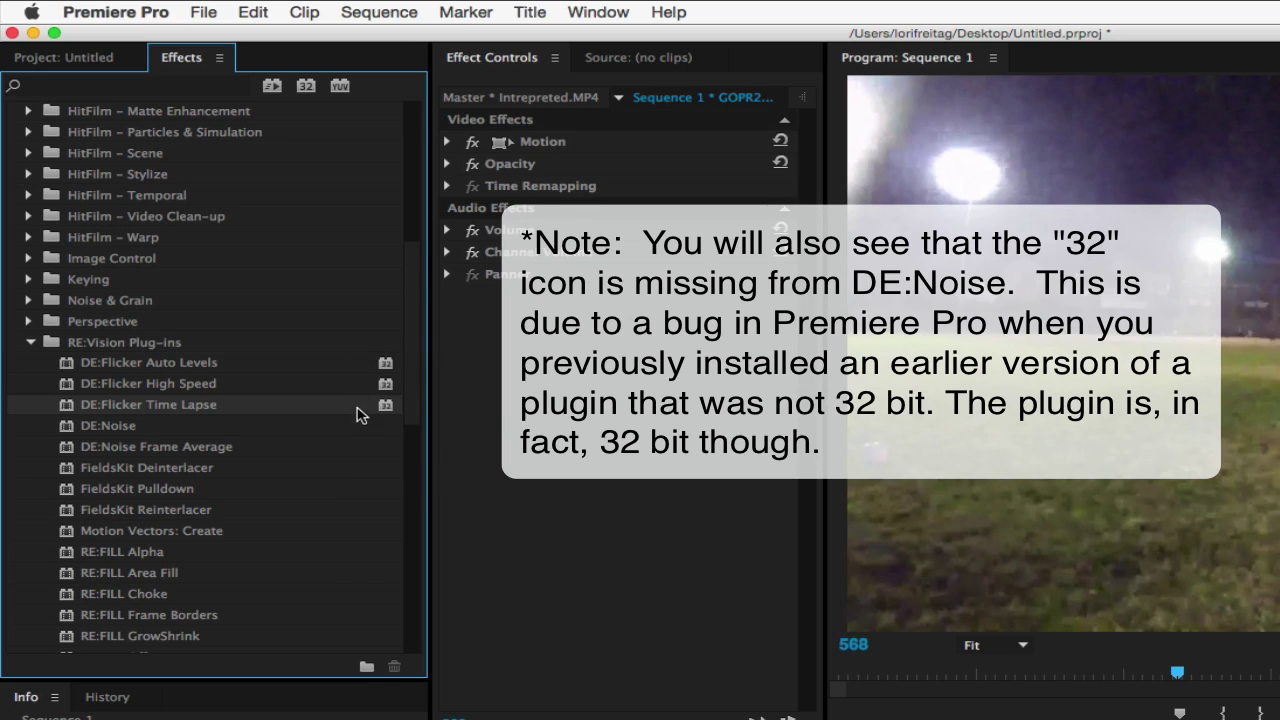
left_click(84, 52)
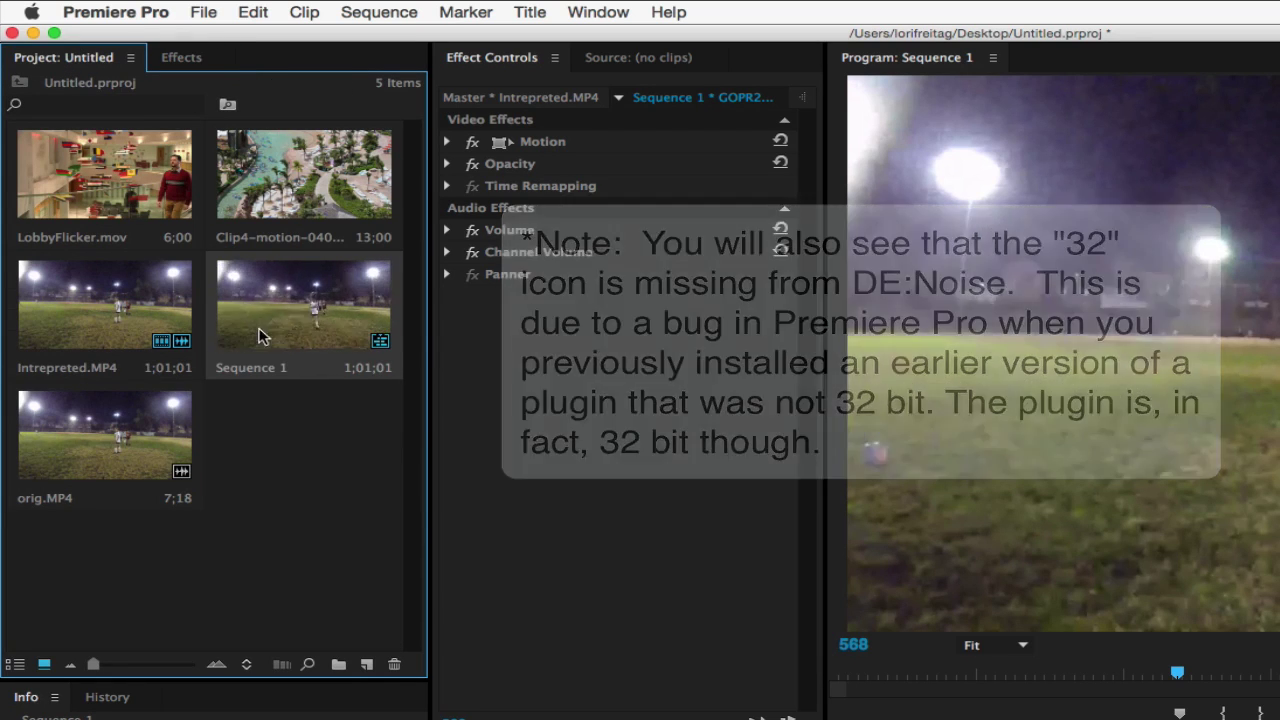
left_click(286, 323)
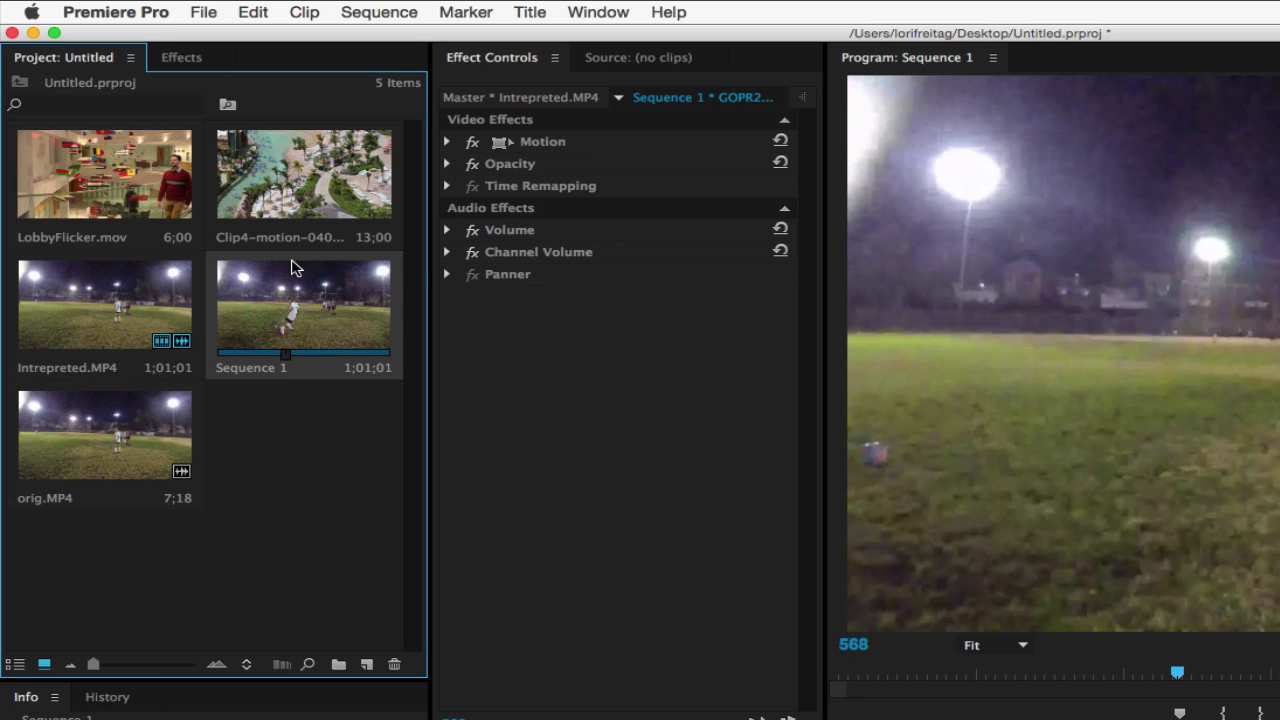
right_click(298, 325)
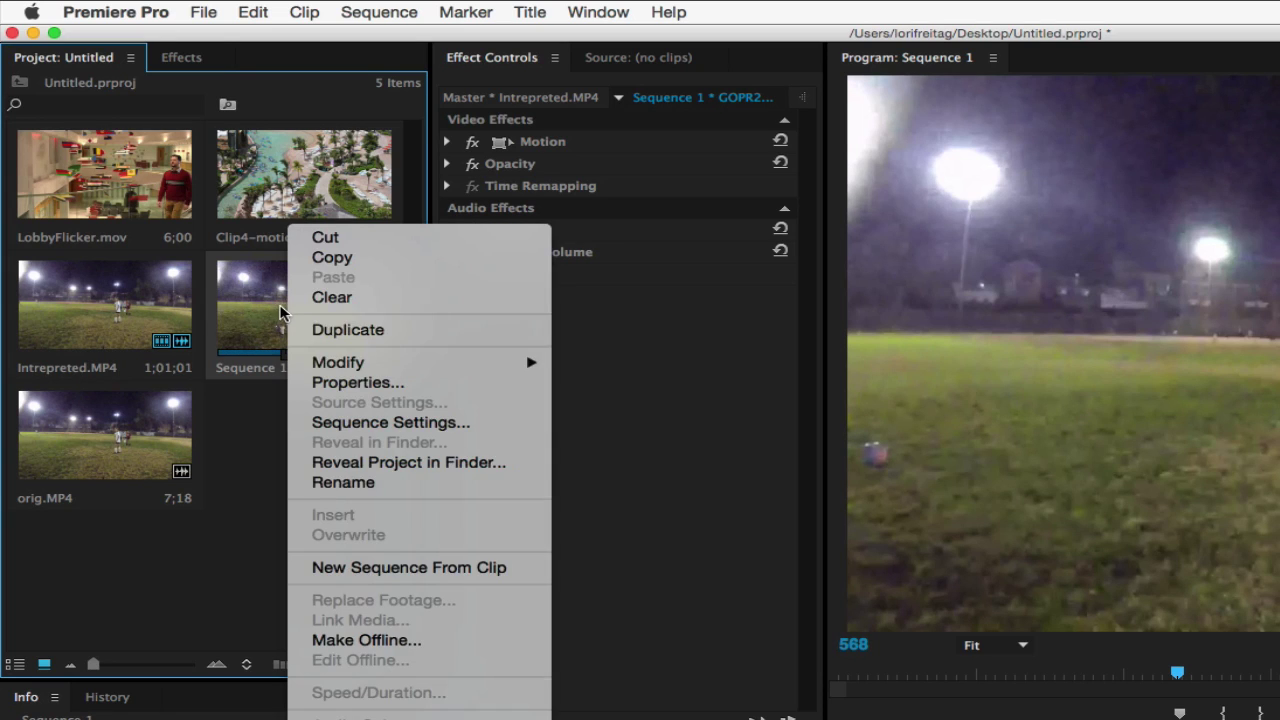
left_click(417, 424)
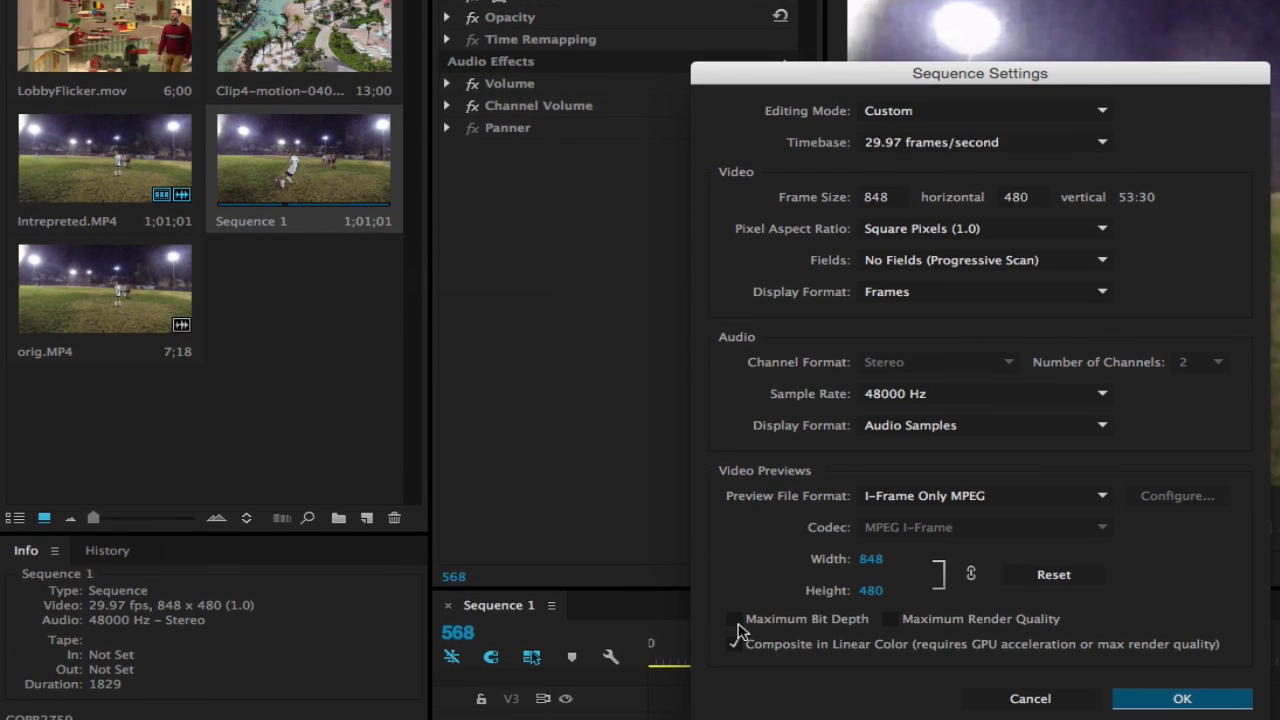
left_click(735, 619)
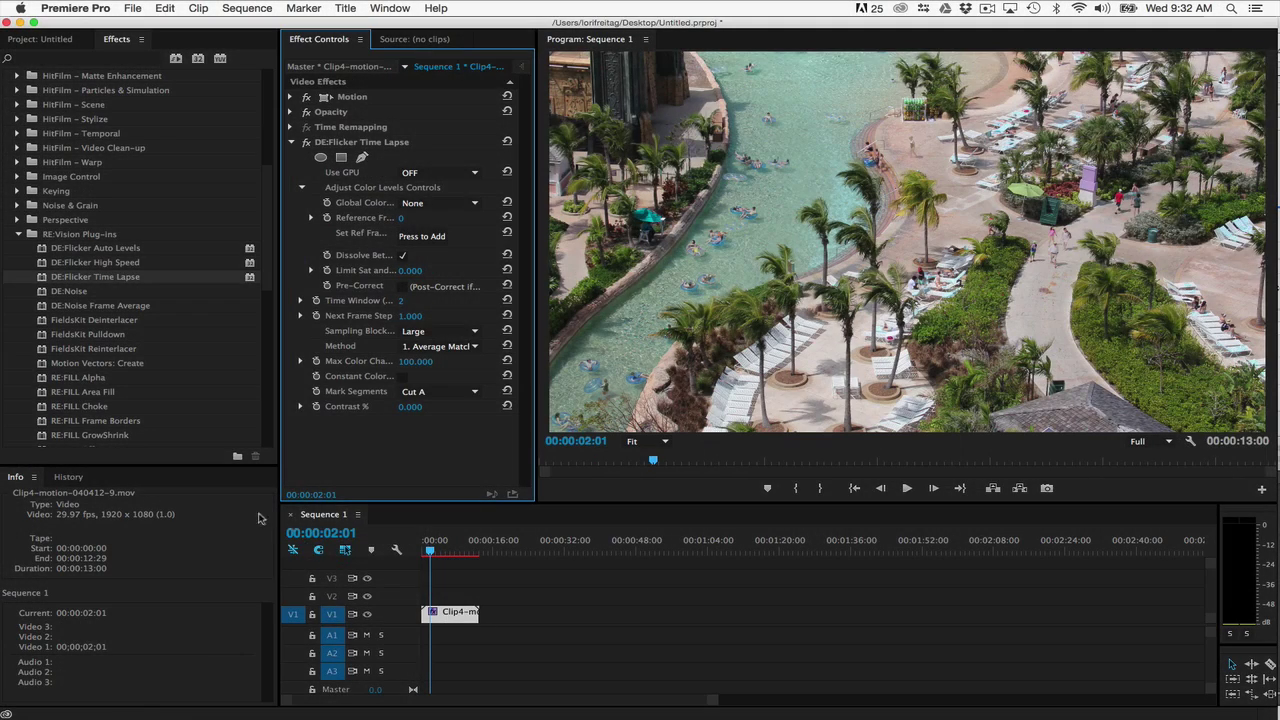
- Show time as frames, set reference frame 61, then trim the clip start and reset it to 72
right_click(330, 536)
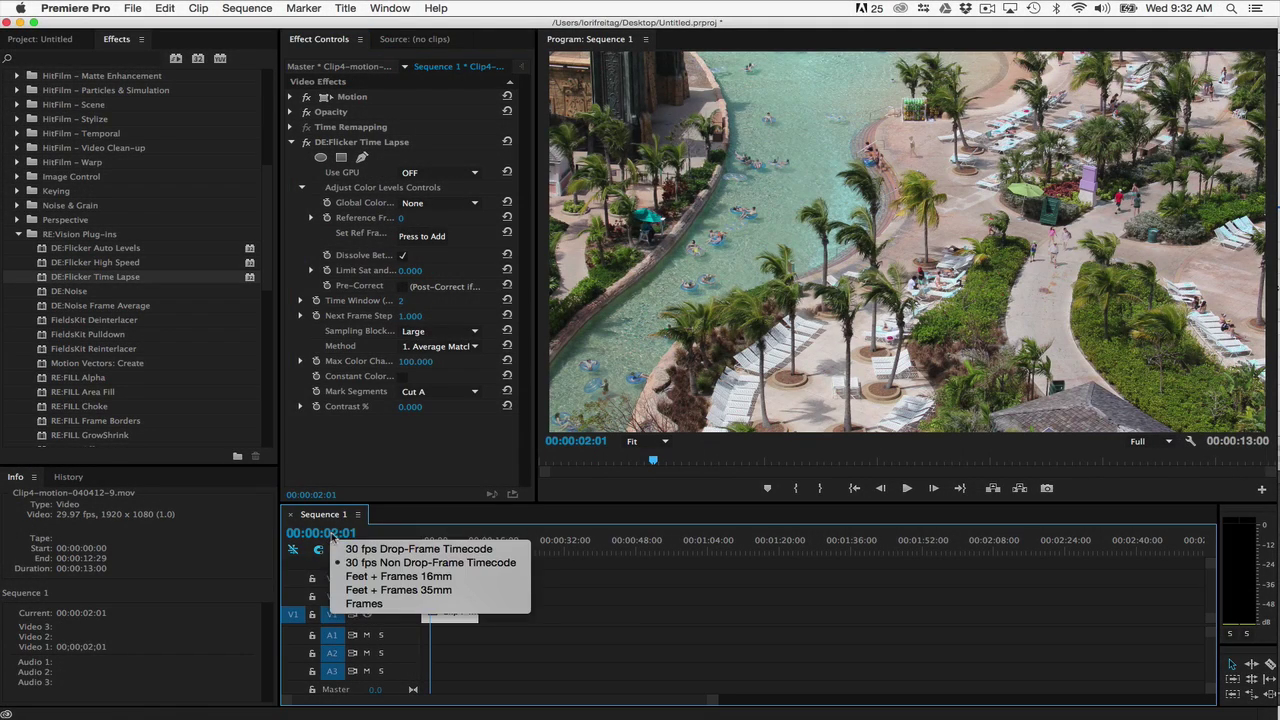
left_click(364, 604)
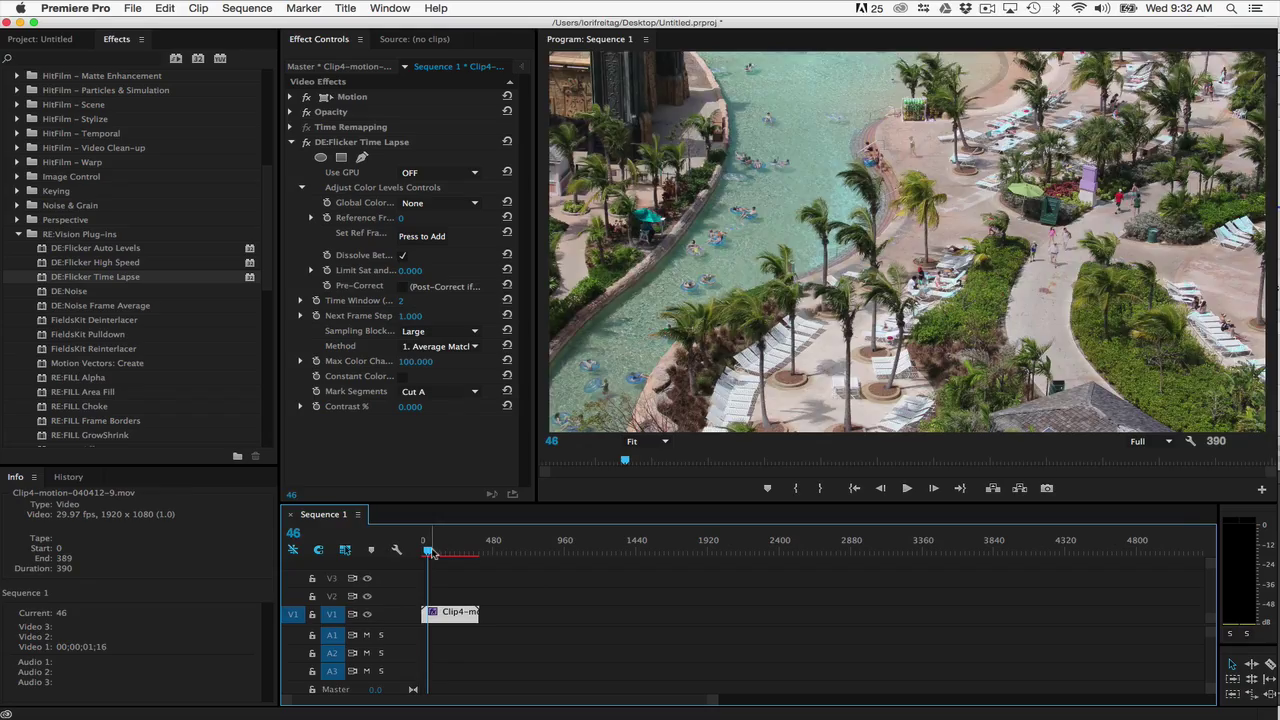
left_click_drag(430, 553, 431, 553)
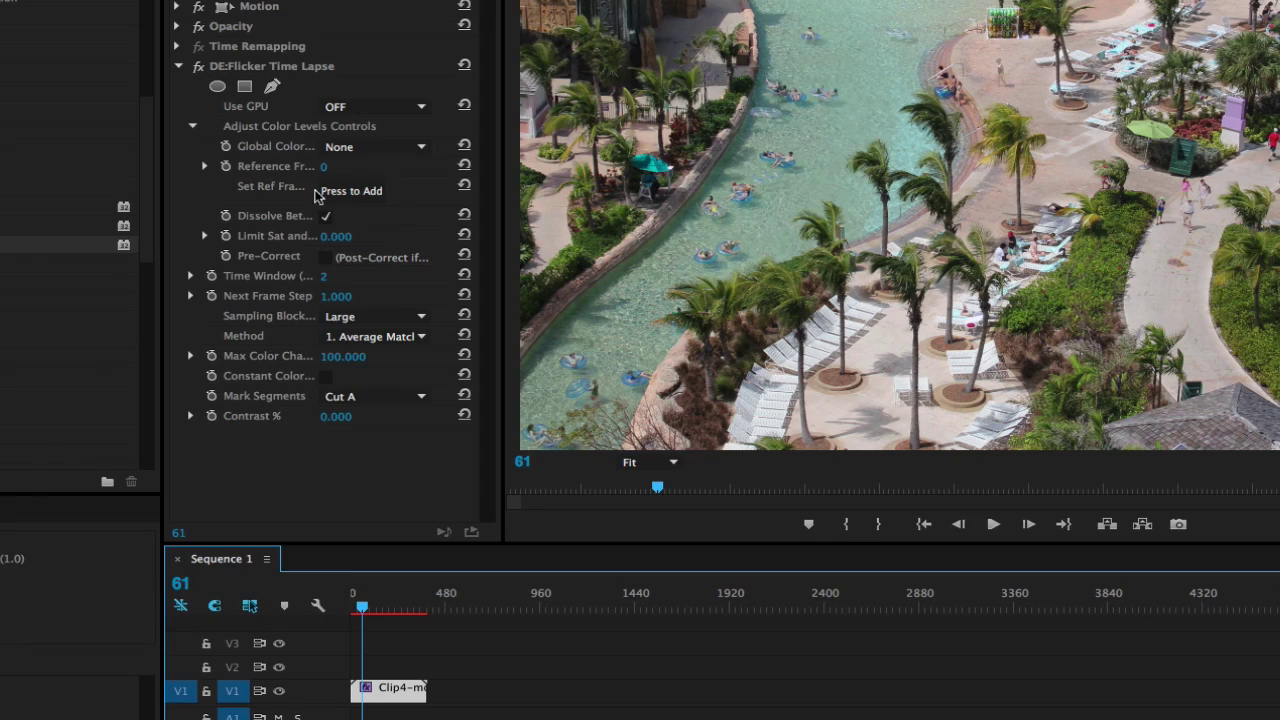
left_click(347, 193)
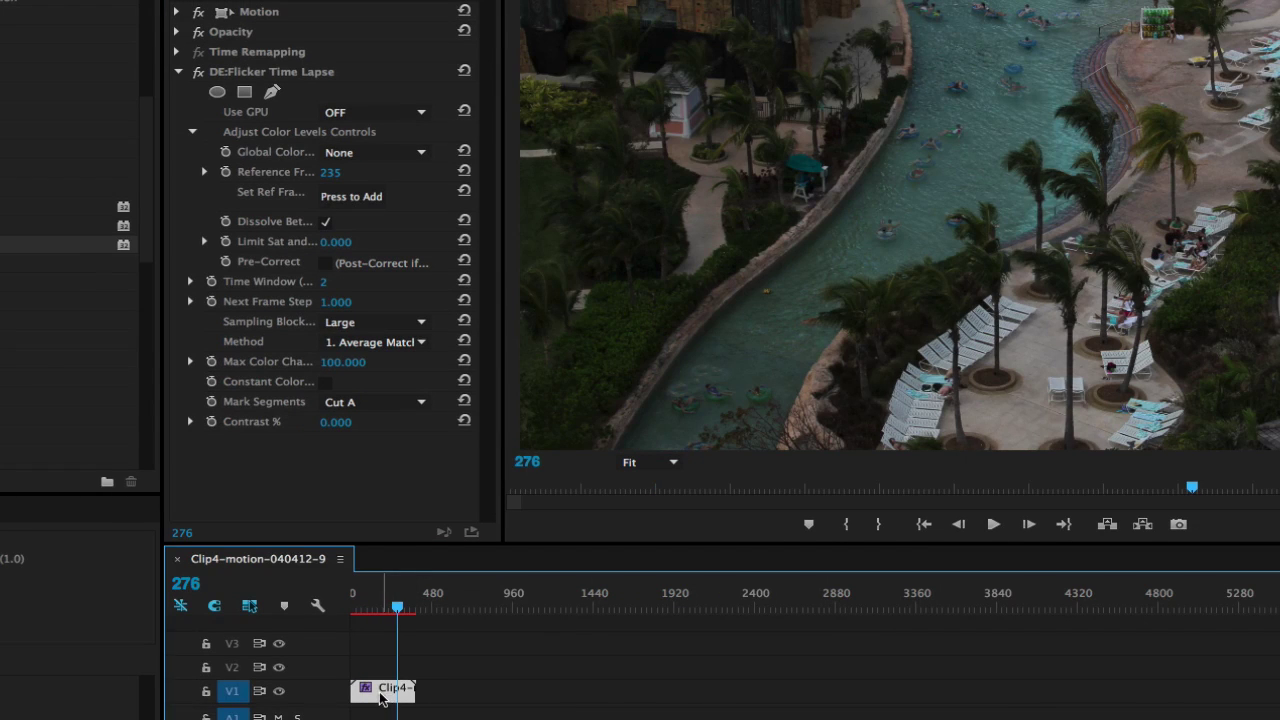
left_click_drag(385, 697, 398, 690)
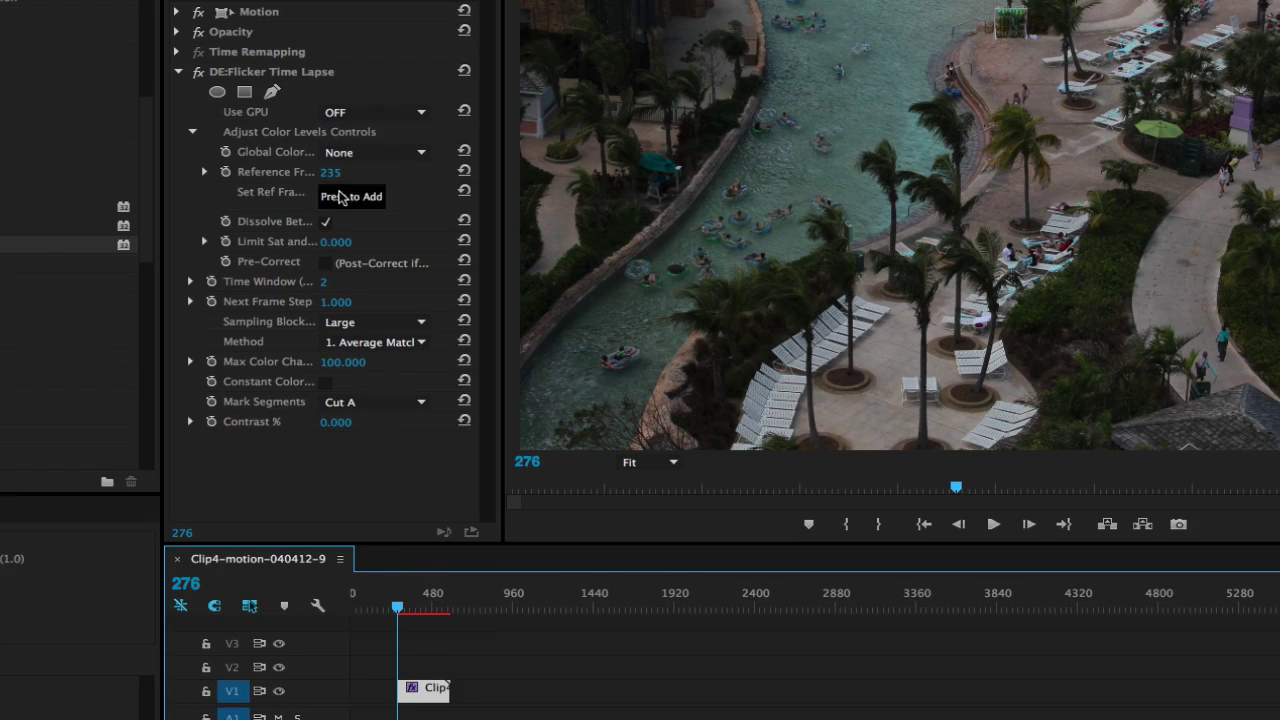
left_click(345, 194)
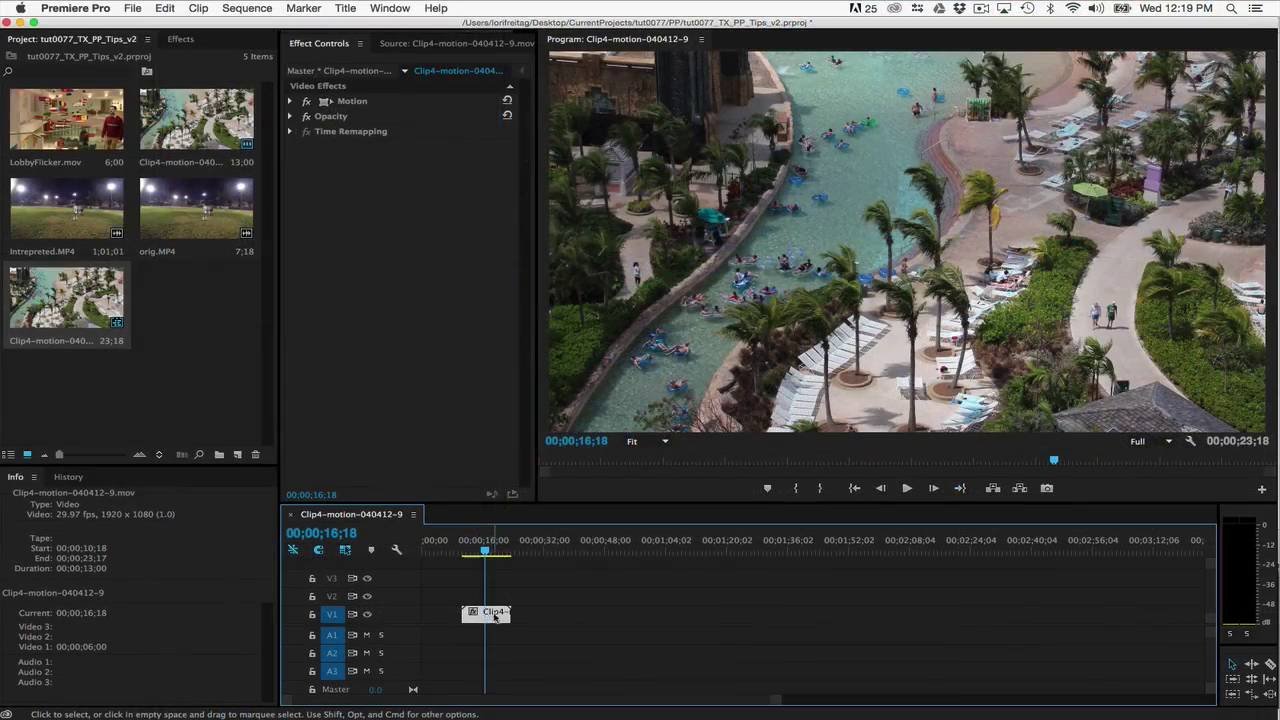
- Nest Clip4-motion-040412-9 as Nested Sequence 05, open it, and set Time Lapse reference frame 180
right_click(429, 694)
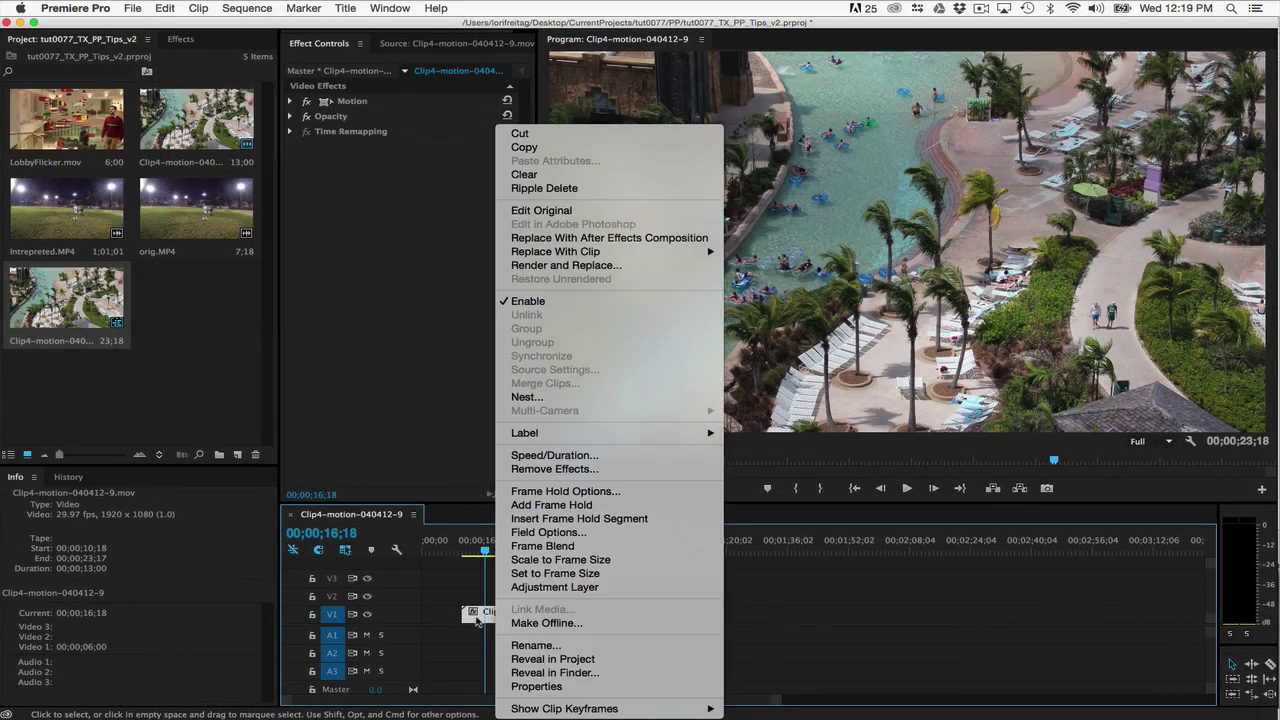
left_click(543, 400)
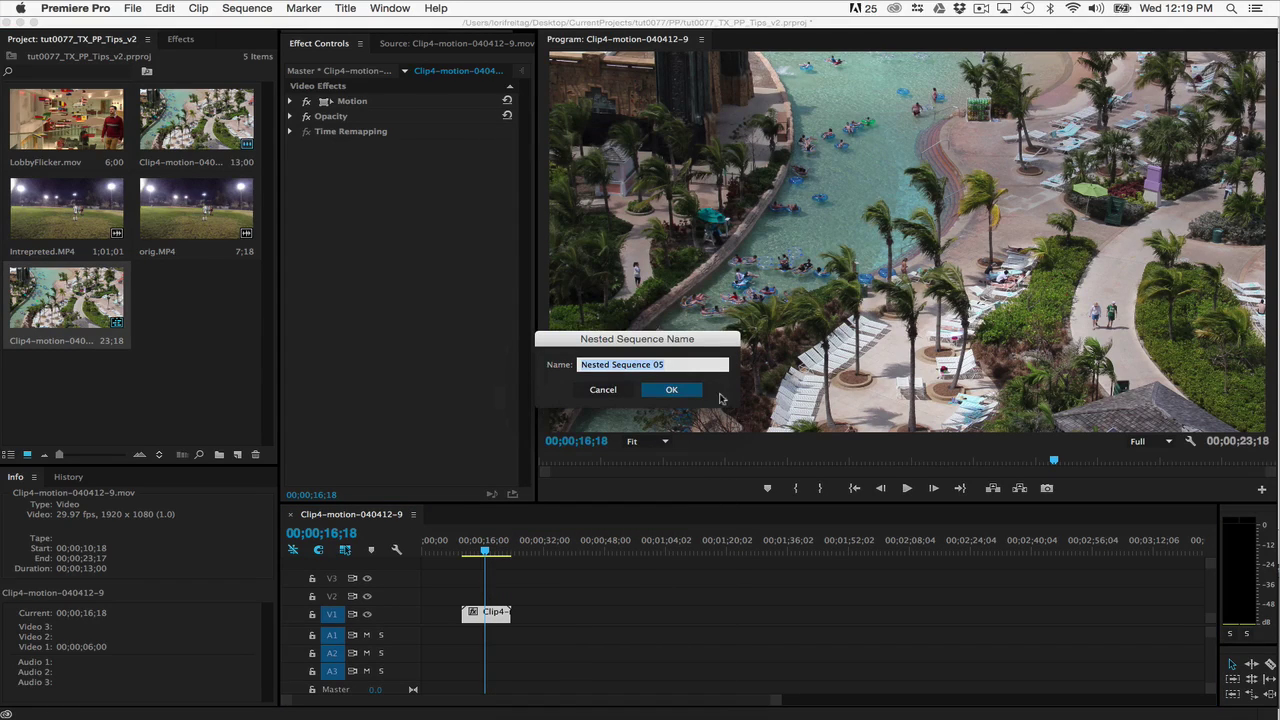
left_click(672, 390)
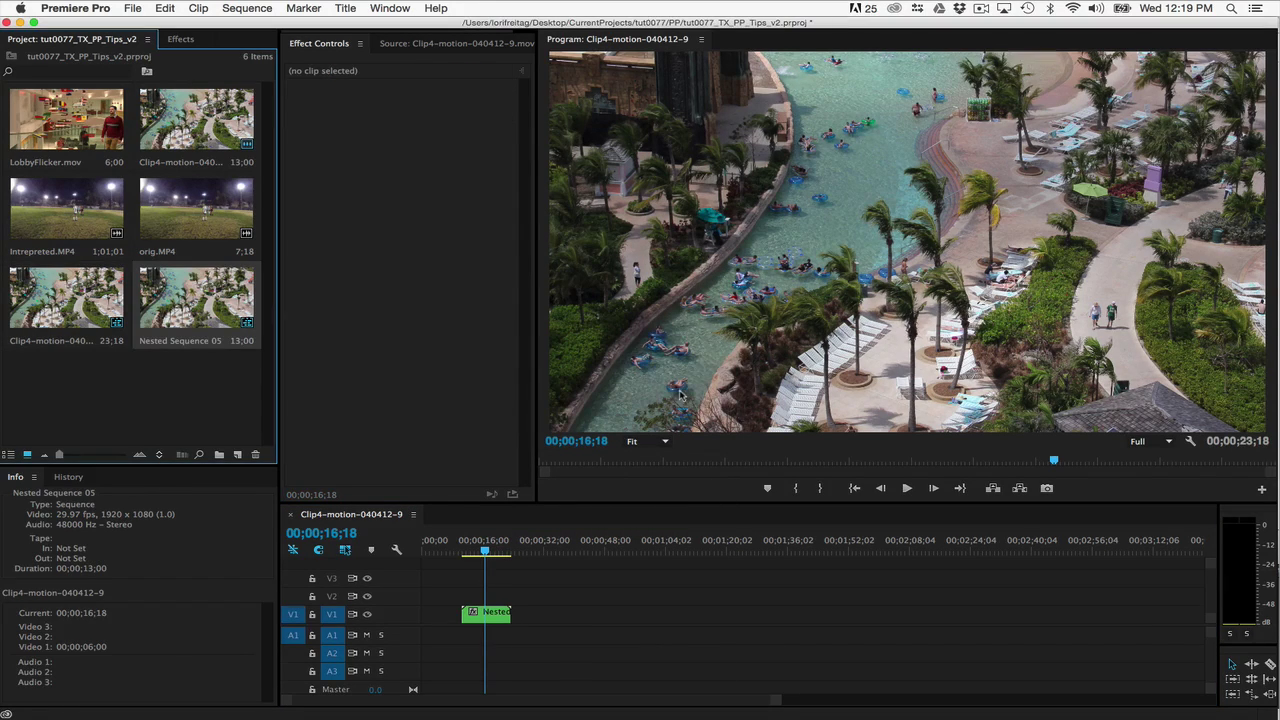
double_click(490, 615)
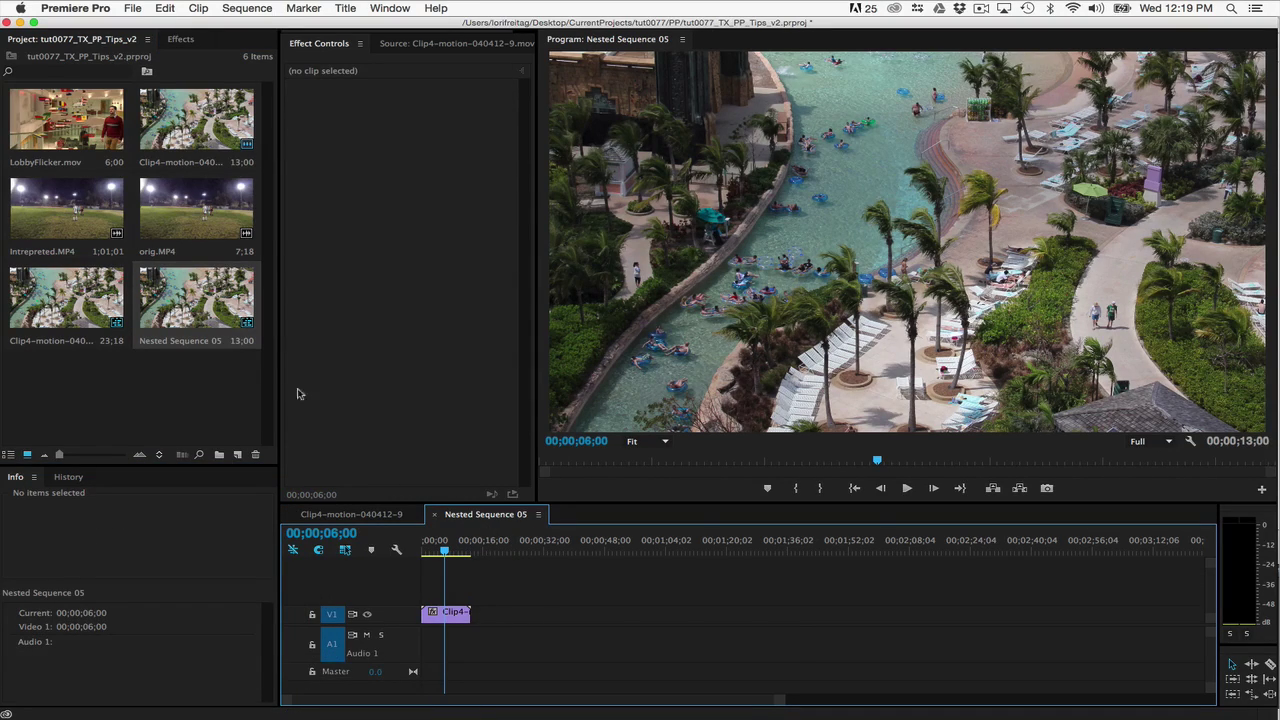
left_click(180, 39)
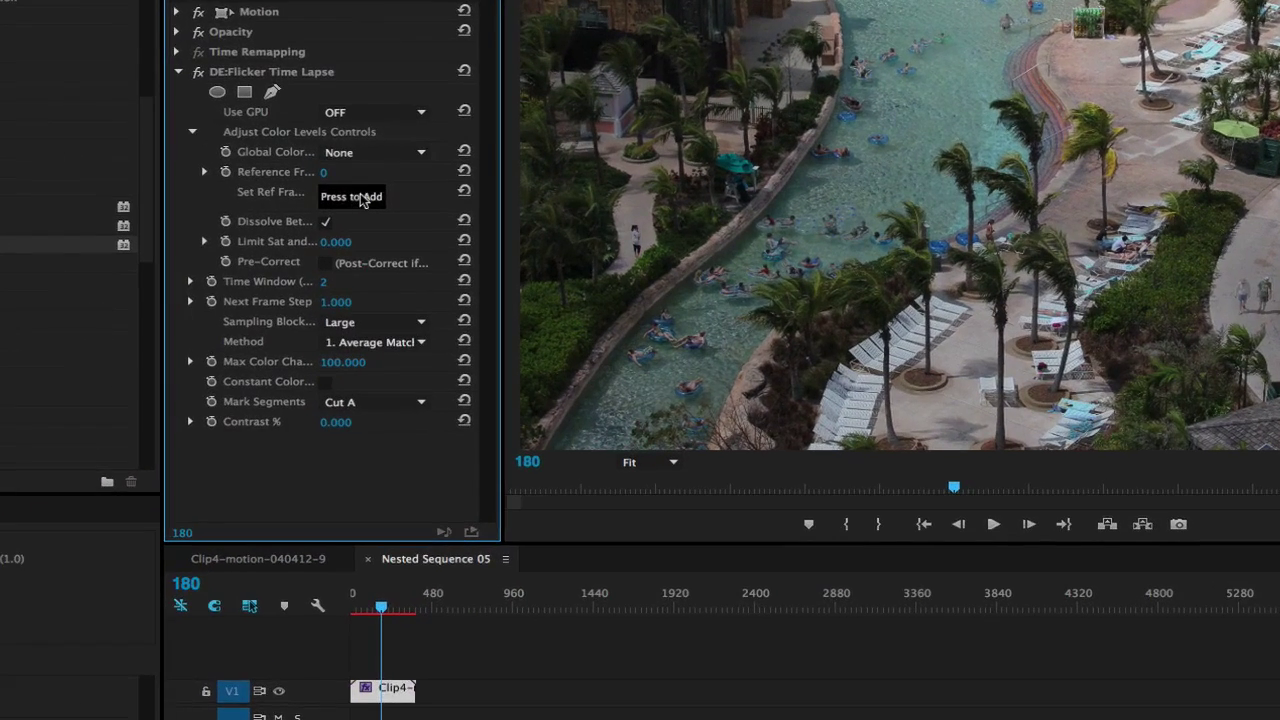
left_click(362, 198)
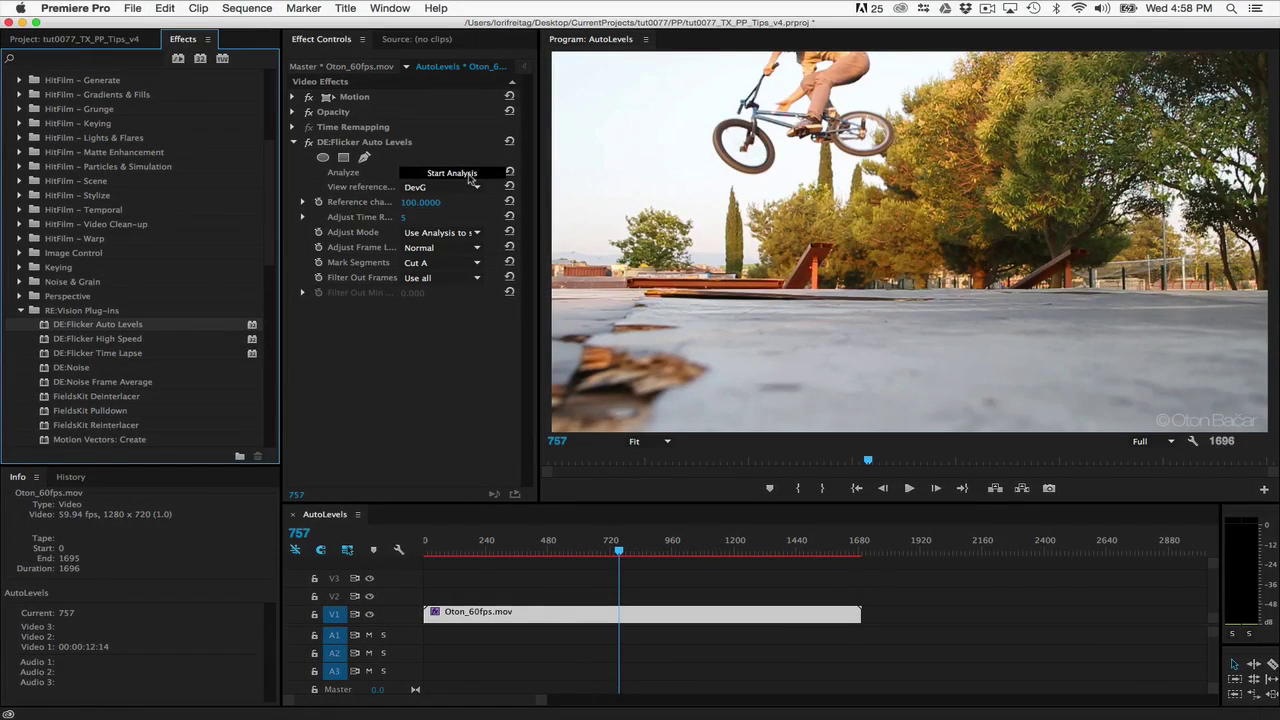
- Start and cancel the Auto Levels analysis, then trim Oton_60fps.mov's start and end
left_click(466, 176)
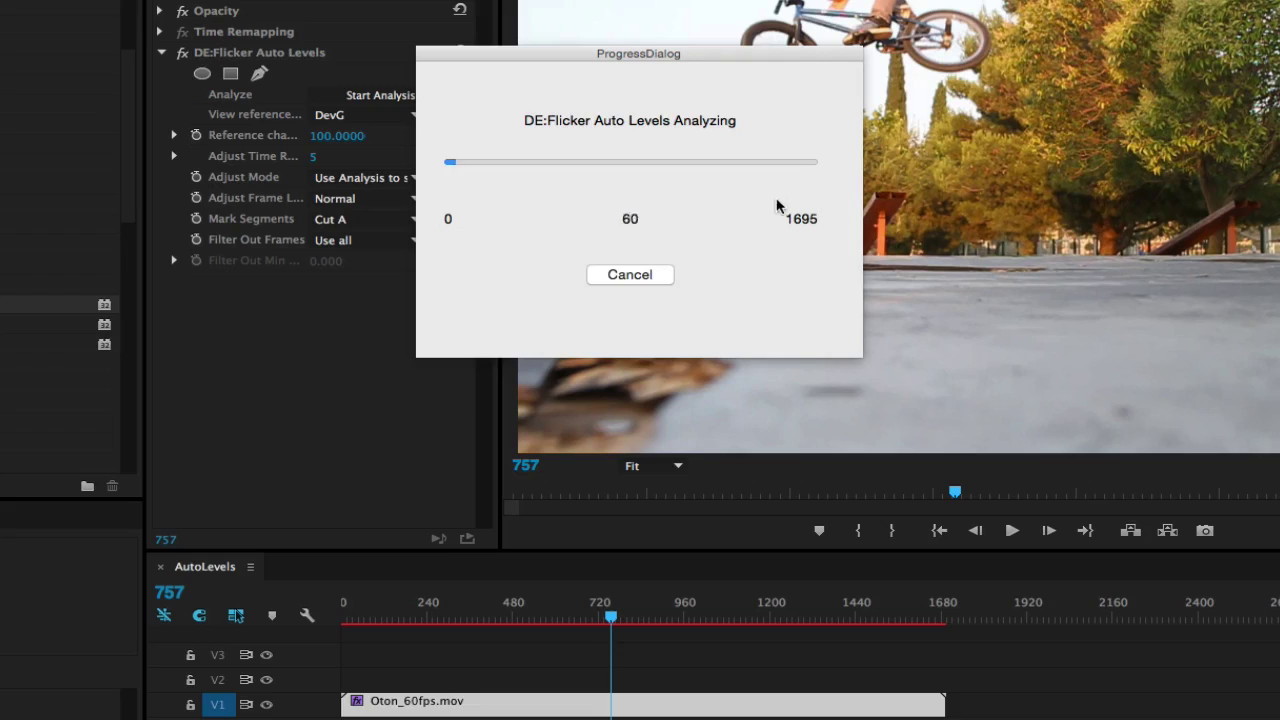
left_click(621, 277)
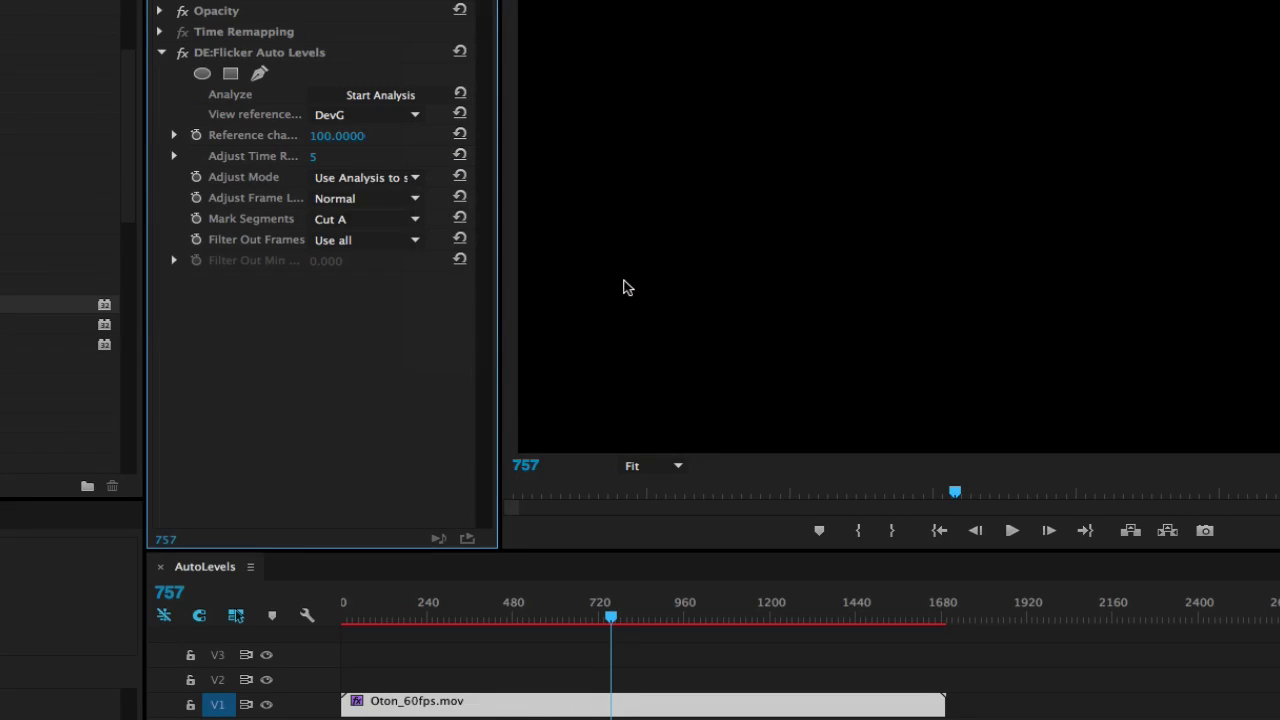
left_click_drag(348, 704, 489, 706)
left_click_drag(940, 706, 683, 706)
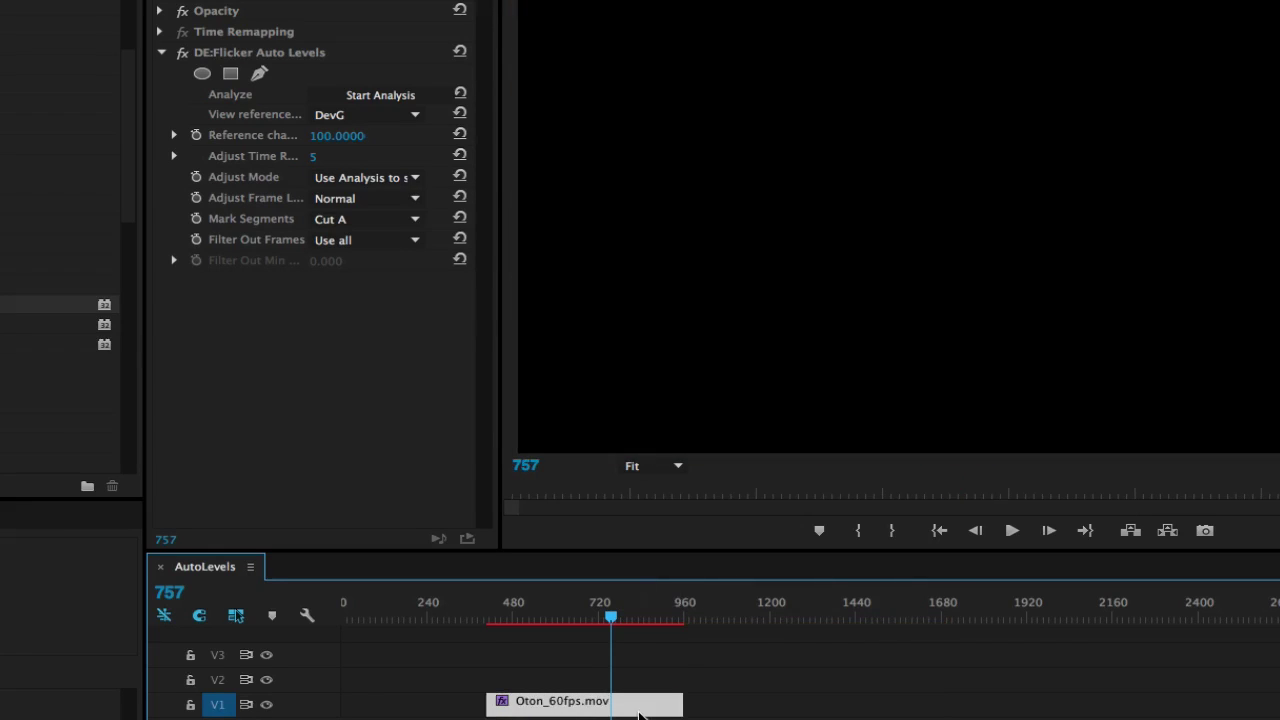
- Start and cancel the analysis again, then restore the clip to its full 1696-frame length
left_click(392, 96)
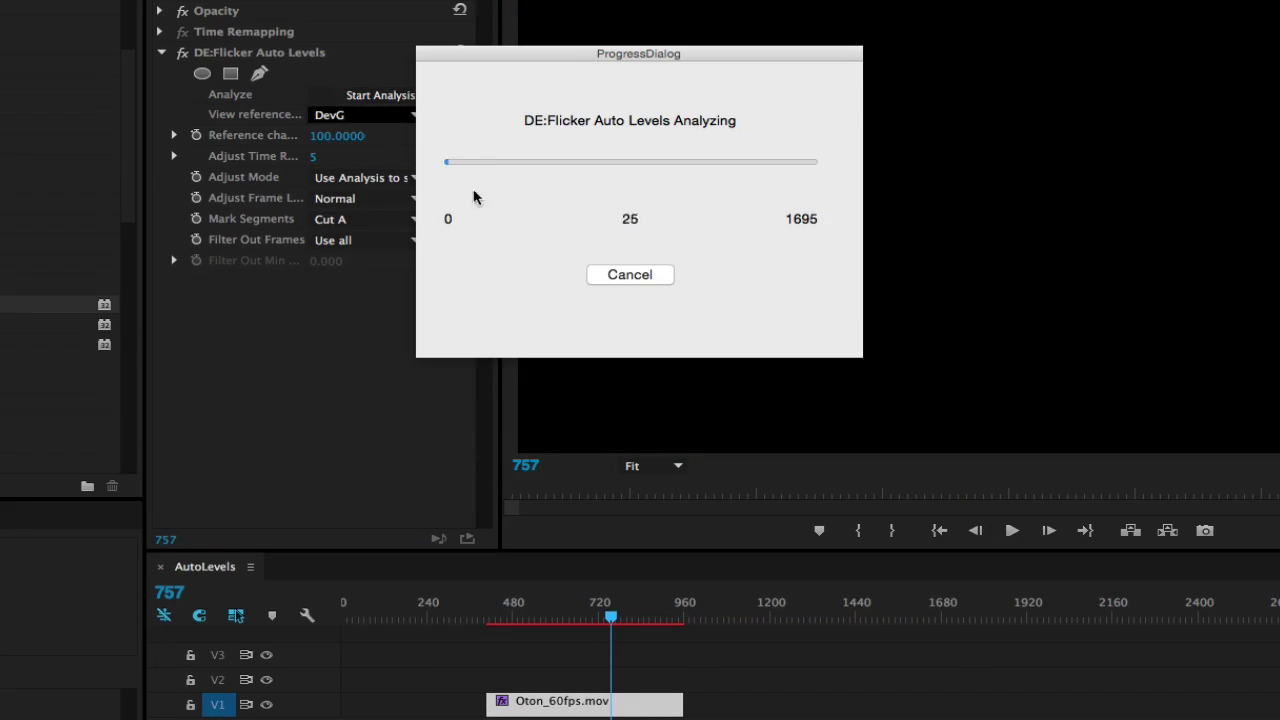
left_click(646, 279)
left_click_drag(488, 704, 172, 679)
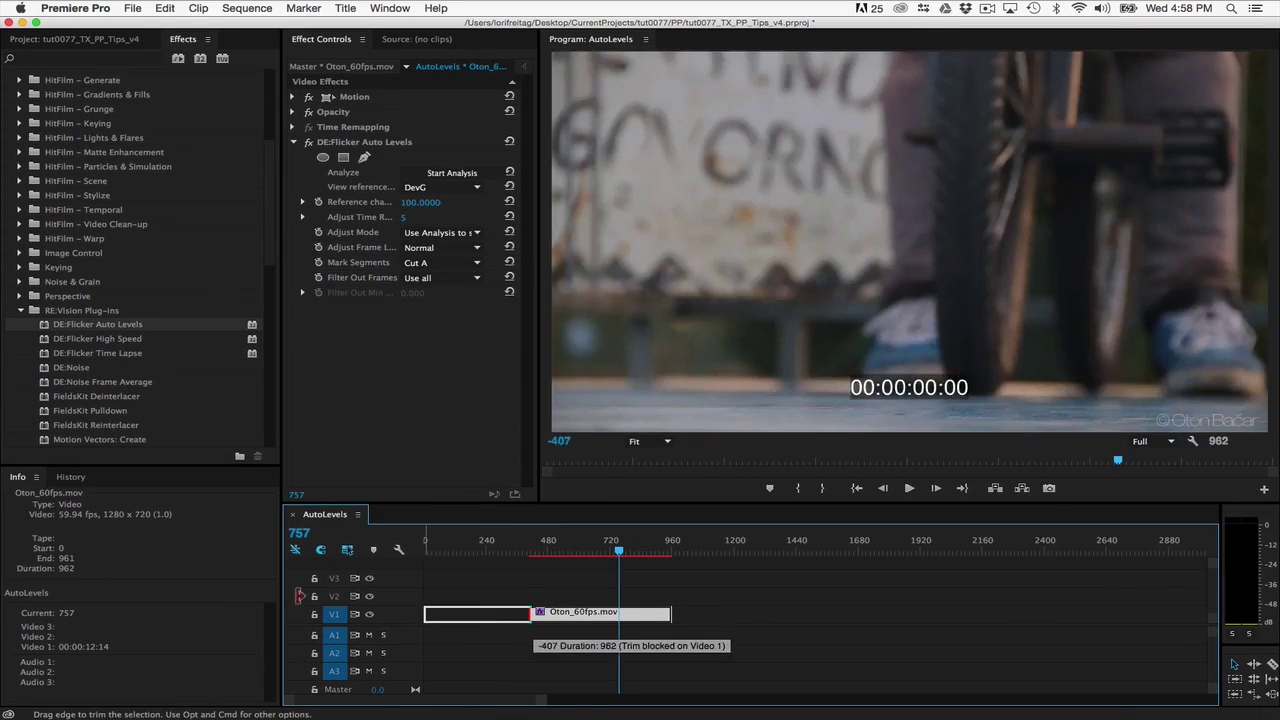
left_click_drag(299, 596, 285, 600)
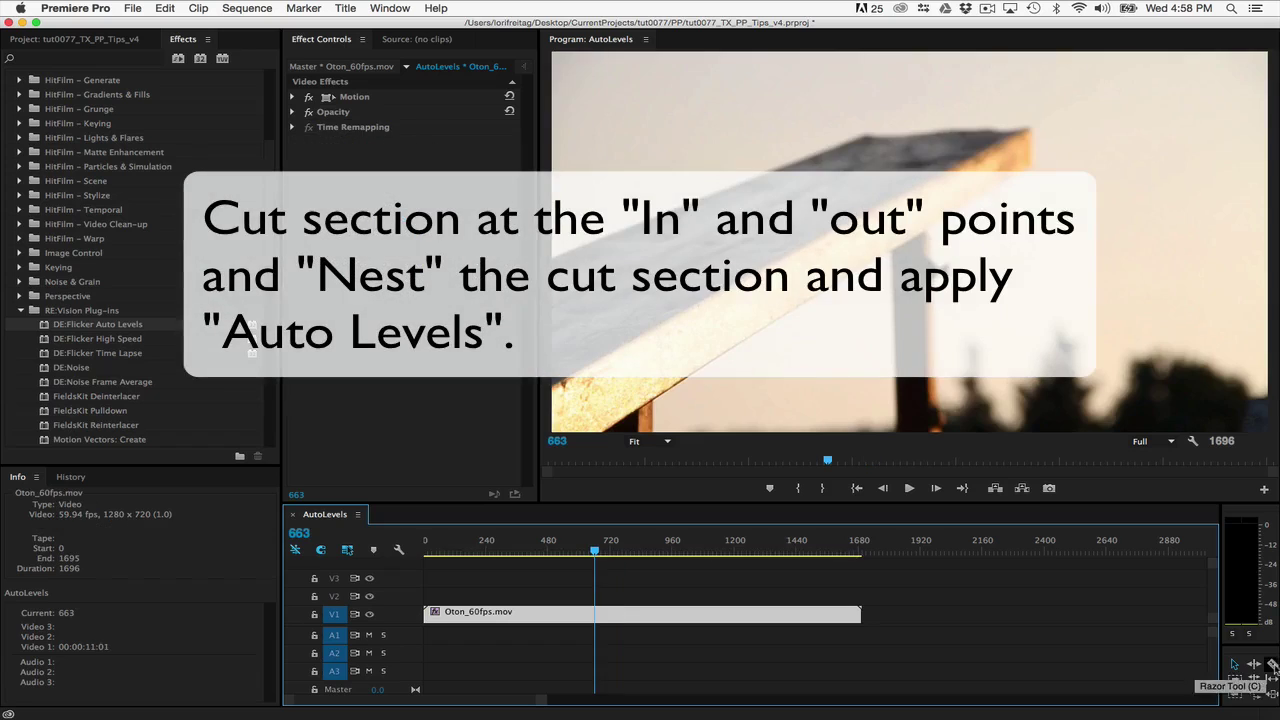
- Cut Oton_60fps.mov with the Razor tool at frames 663 and 774
left_click(1272, 665)
left_click(596, 614)
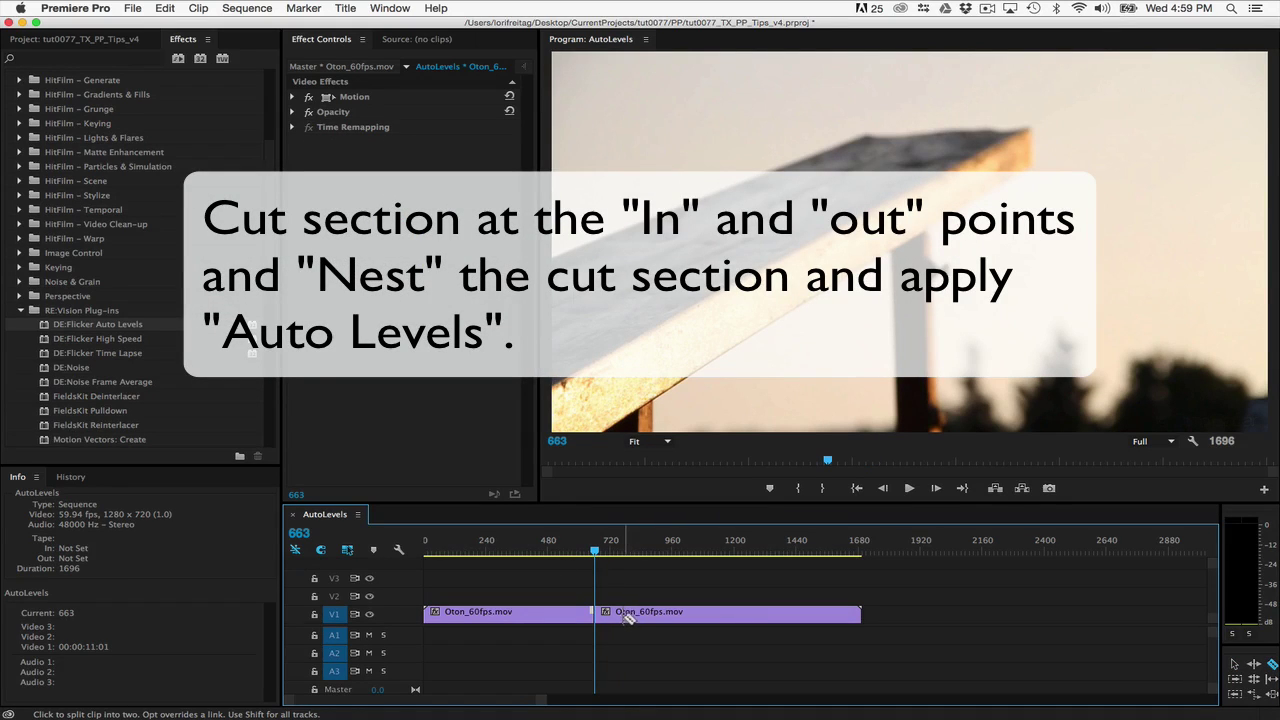
left_click(626, 614)
key("v")
key("=")
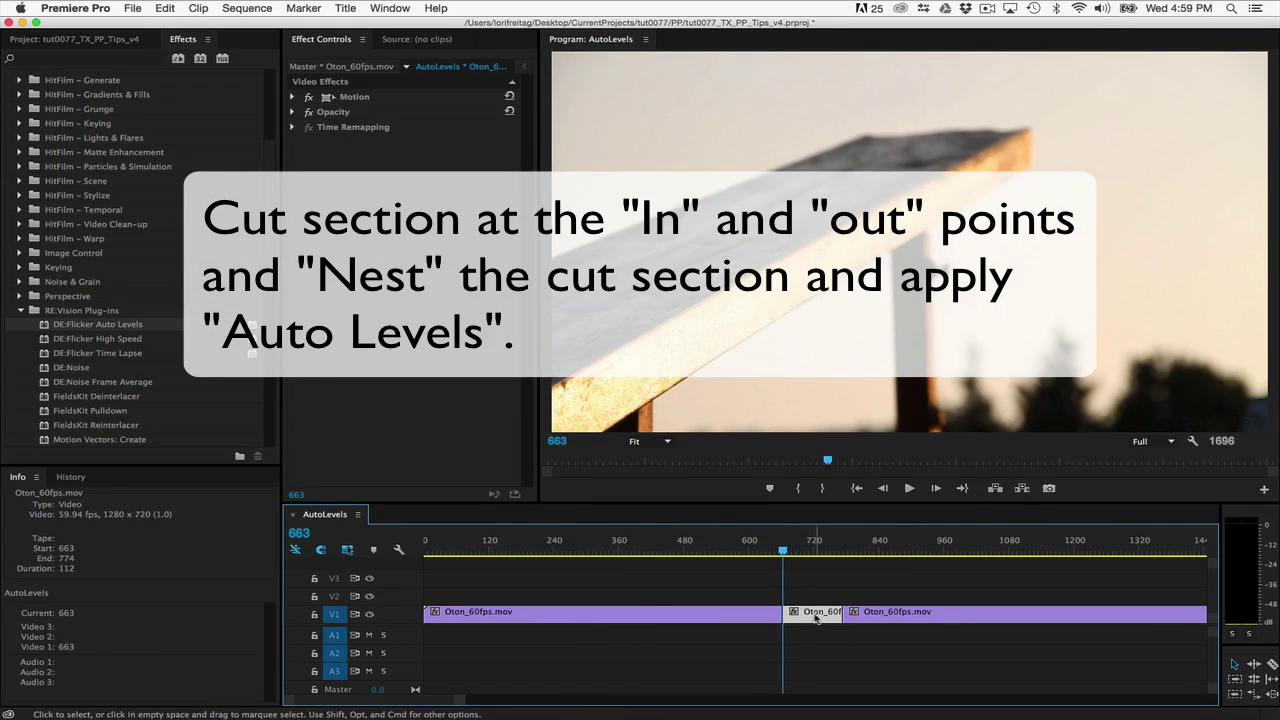
- Nest the middle section, apply DE:Flicker Auto Levels to it, and start the analysis
right_click(816, 618)
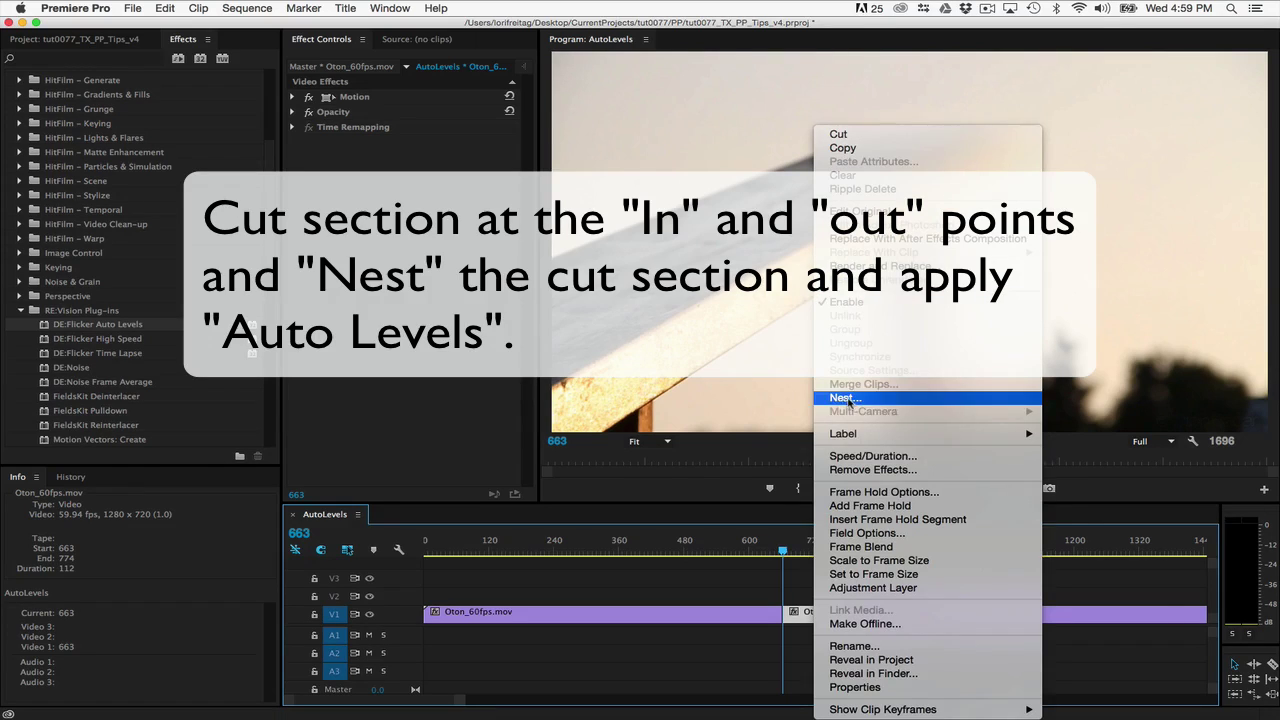
left_click(848, 400)
left_click(680, 390)
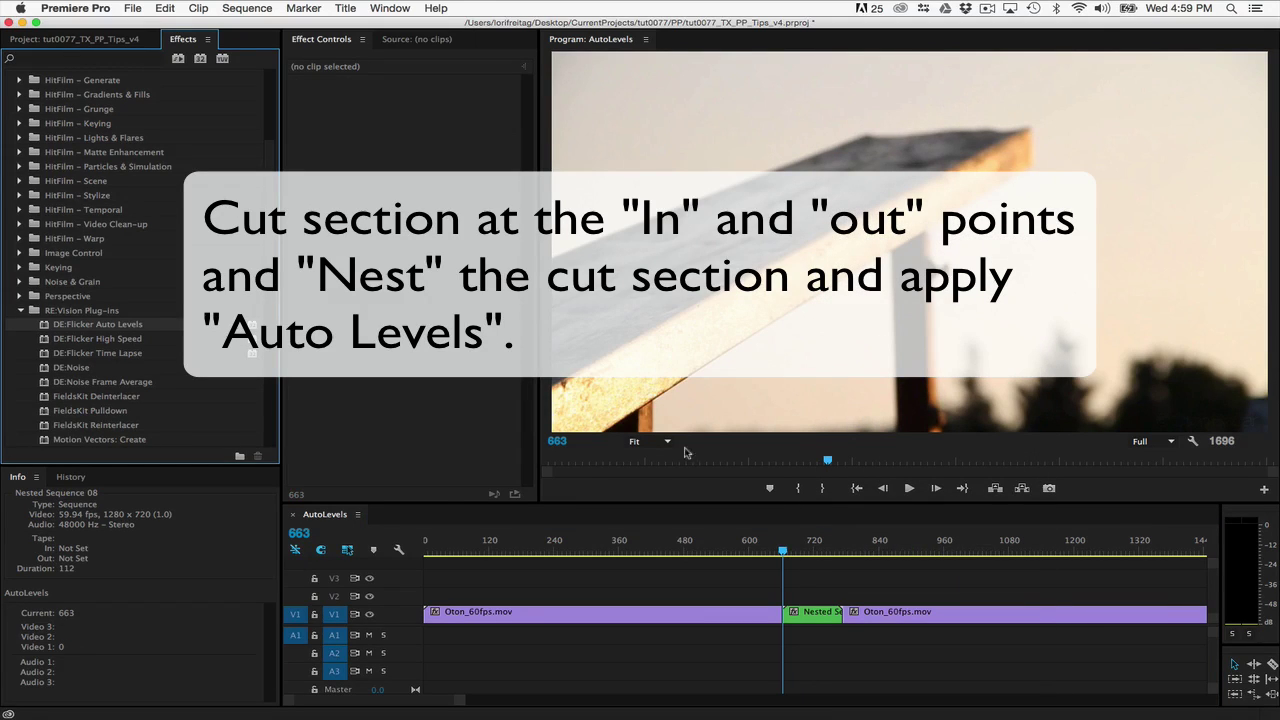
left_click_drag(124, 333, 817, 617)
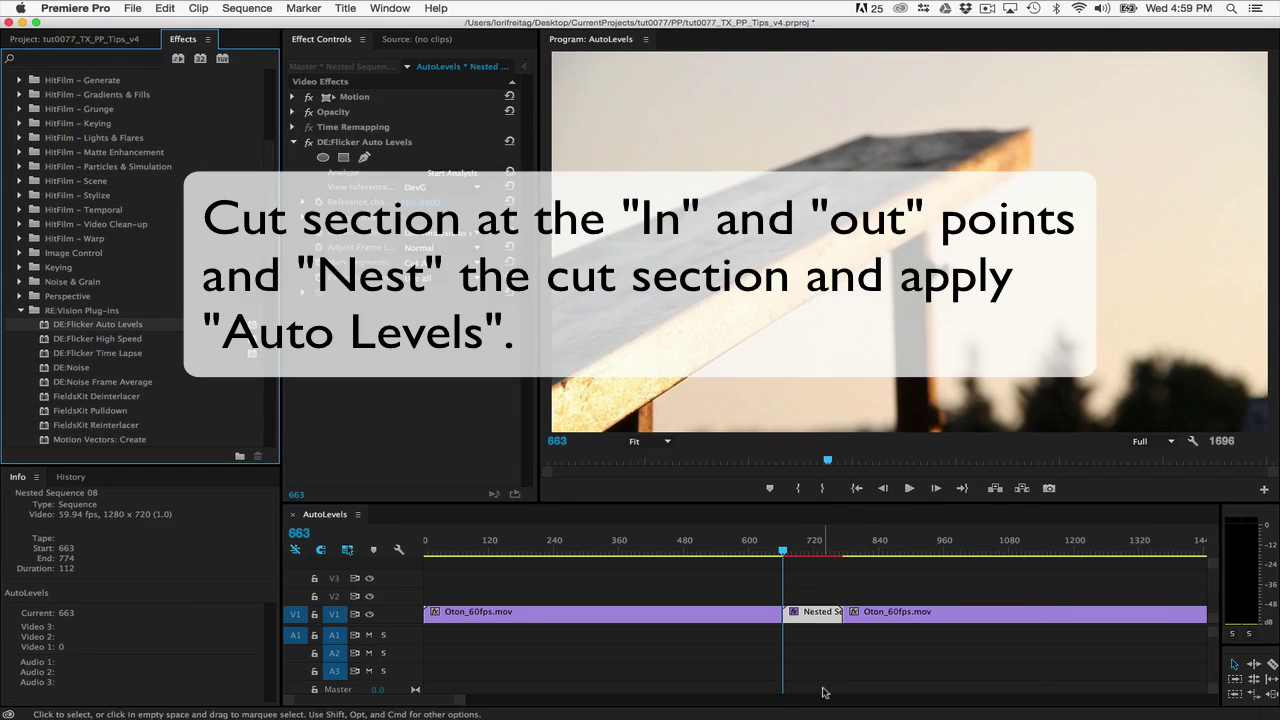
left_click(452, 172)
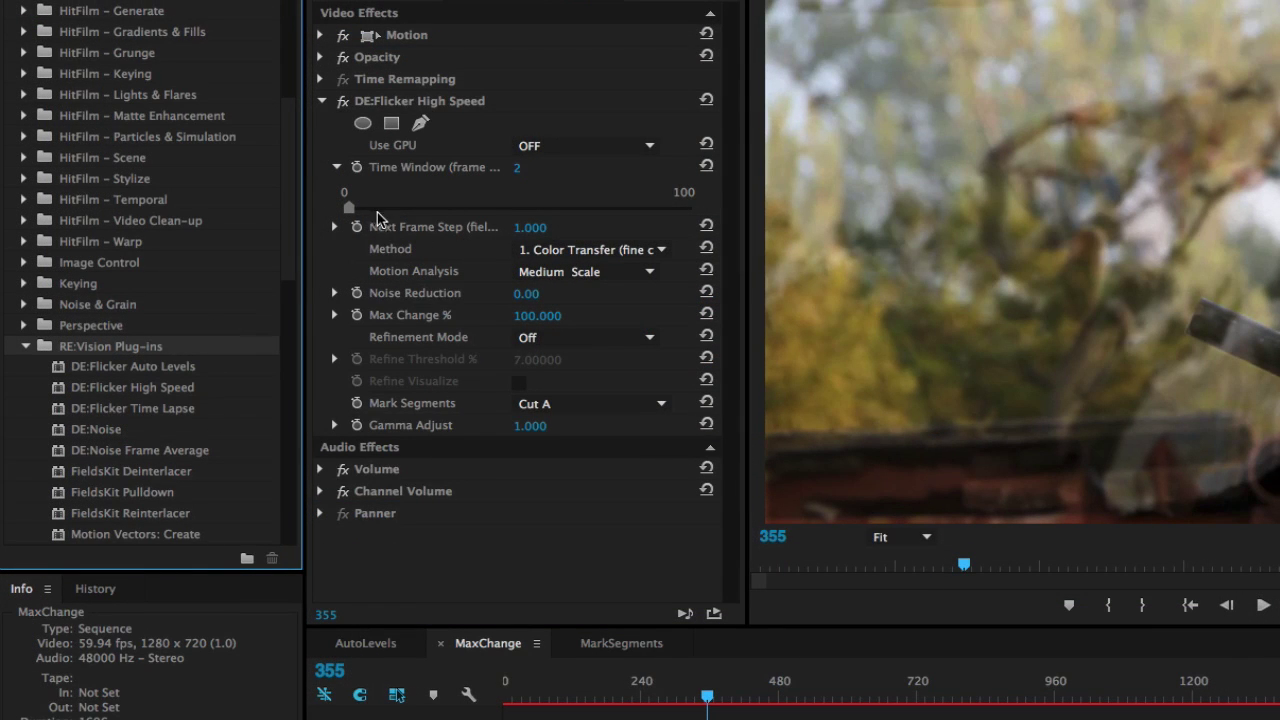
- Turn on keyframing for DE:Flicker High Speed's Time Window and commit its current value
left_click(356, 167)
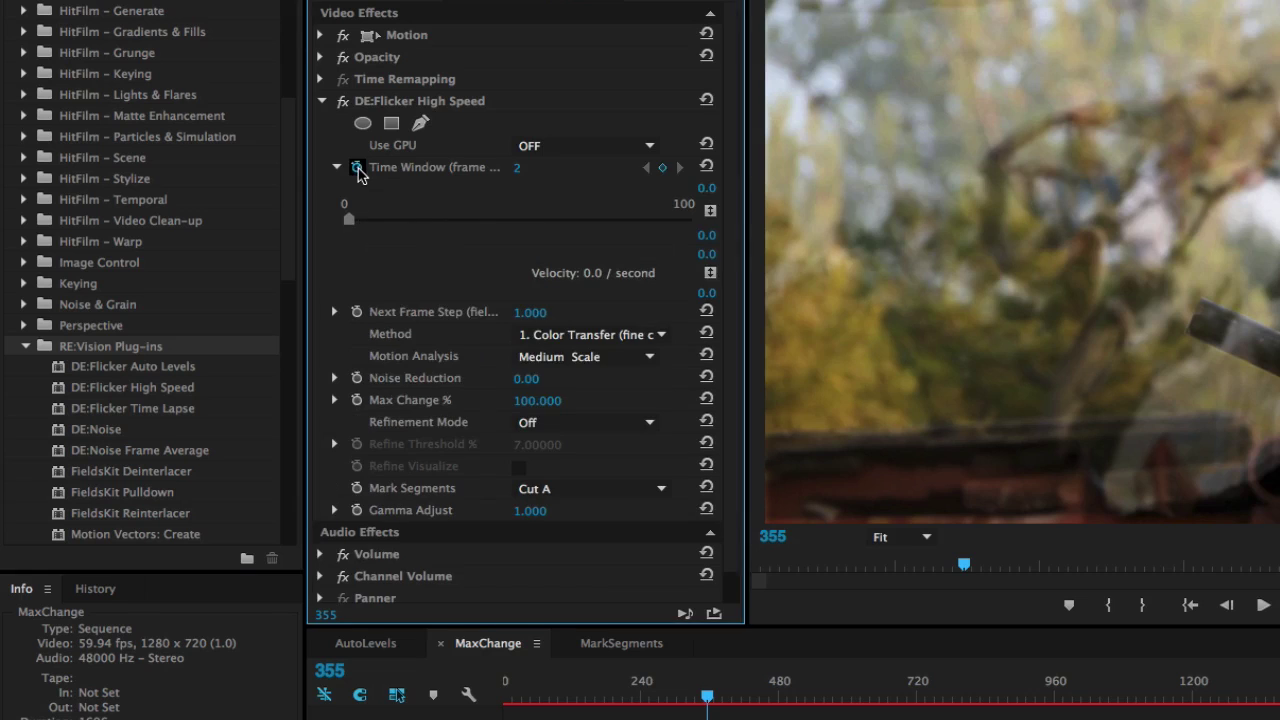
left_click(517, 170)
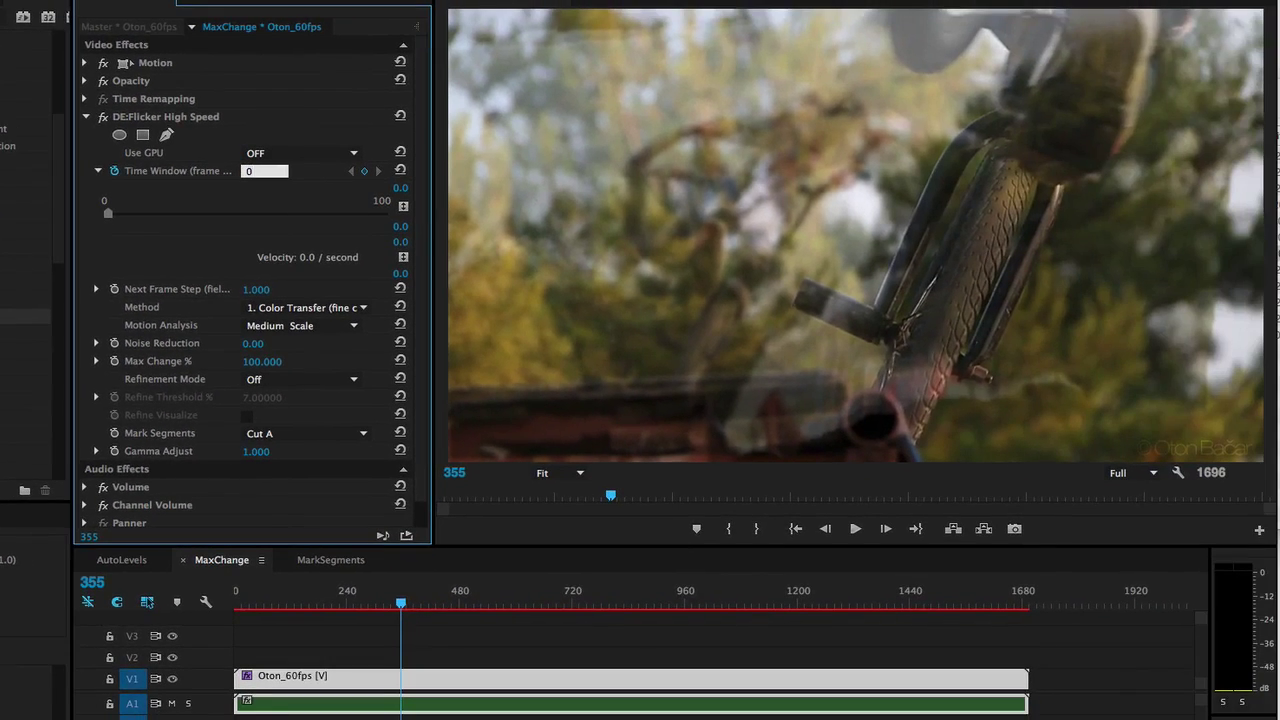
key("Return")
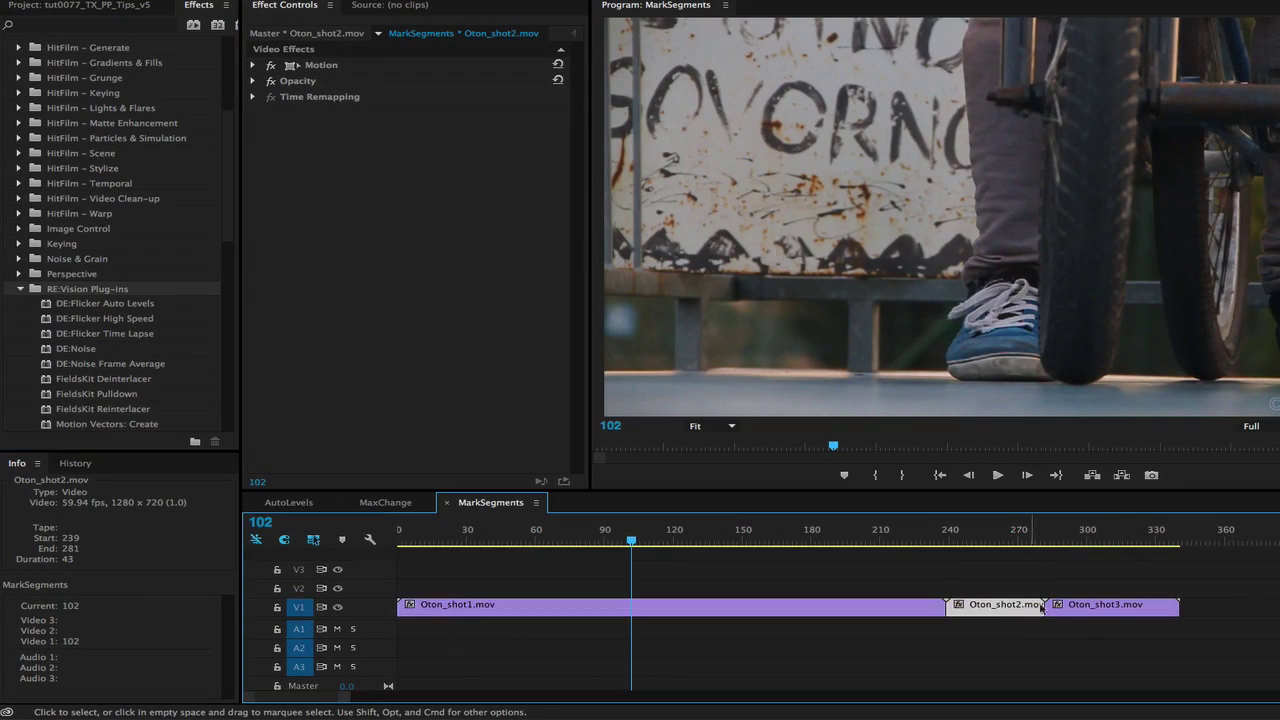
- Apply DE:Flicker Auto Levels to the Oton_shot1.mov and Oton_shot2.mov clips
left_click(1109, 613)
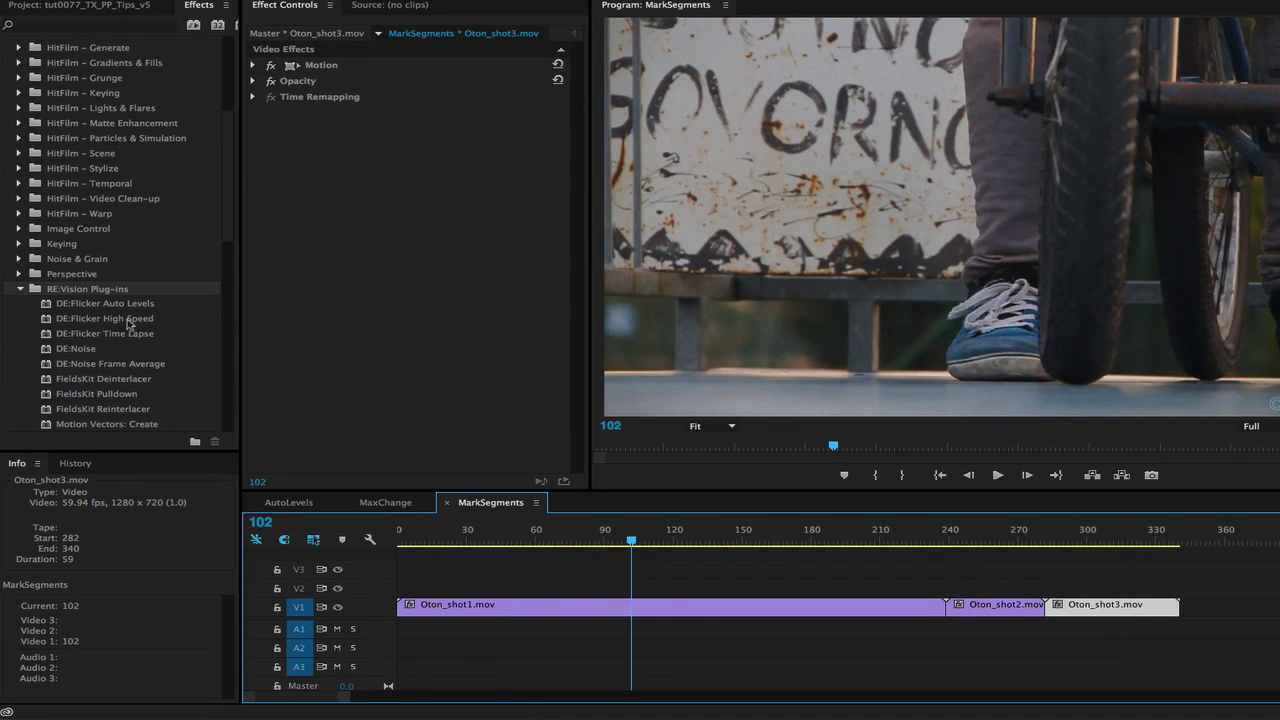
left_click_drag(114, 303, 522, 606)
left_click_drag(128, 308, 990, 608)
- Nest all three Oton shots as Nested Sequence 09 and apply DE:Flicker Auto Levels to it
left_click(1140, 612)
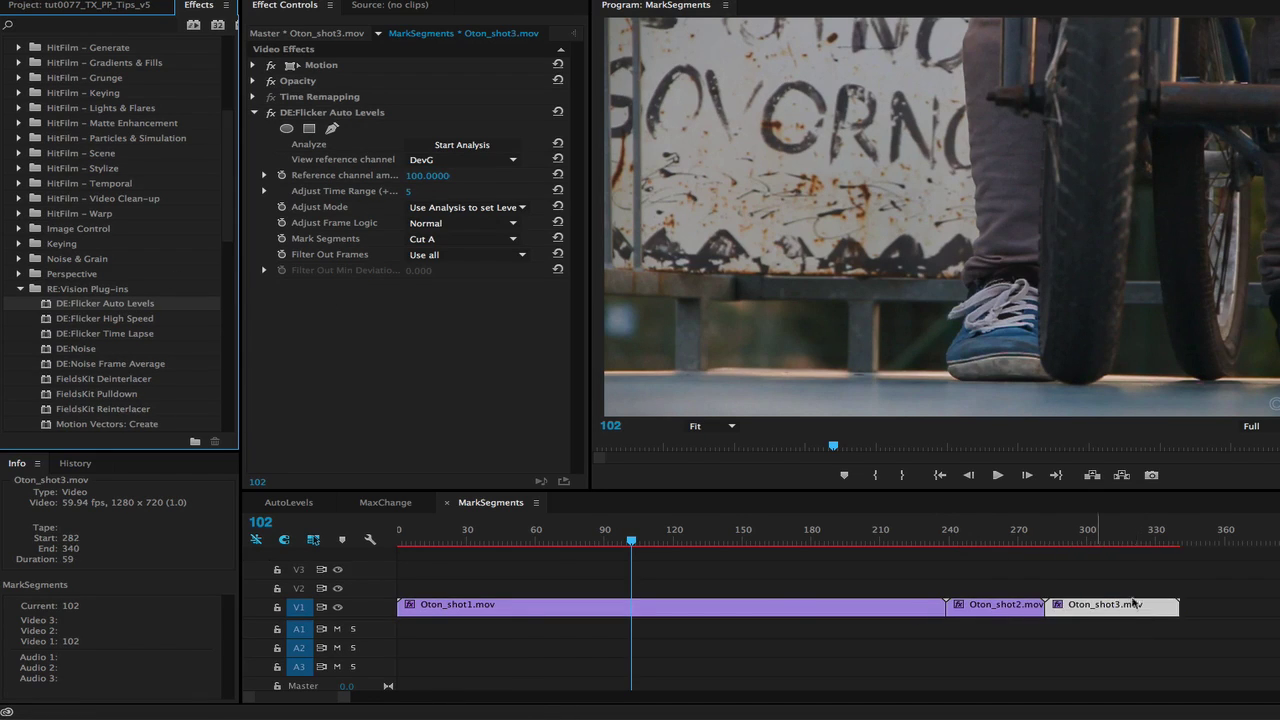
left_click(913, 606)
left_click(1120, 606, "shift")
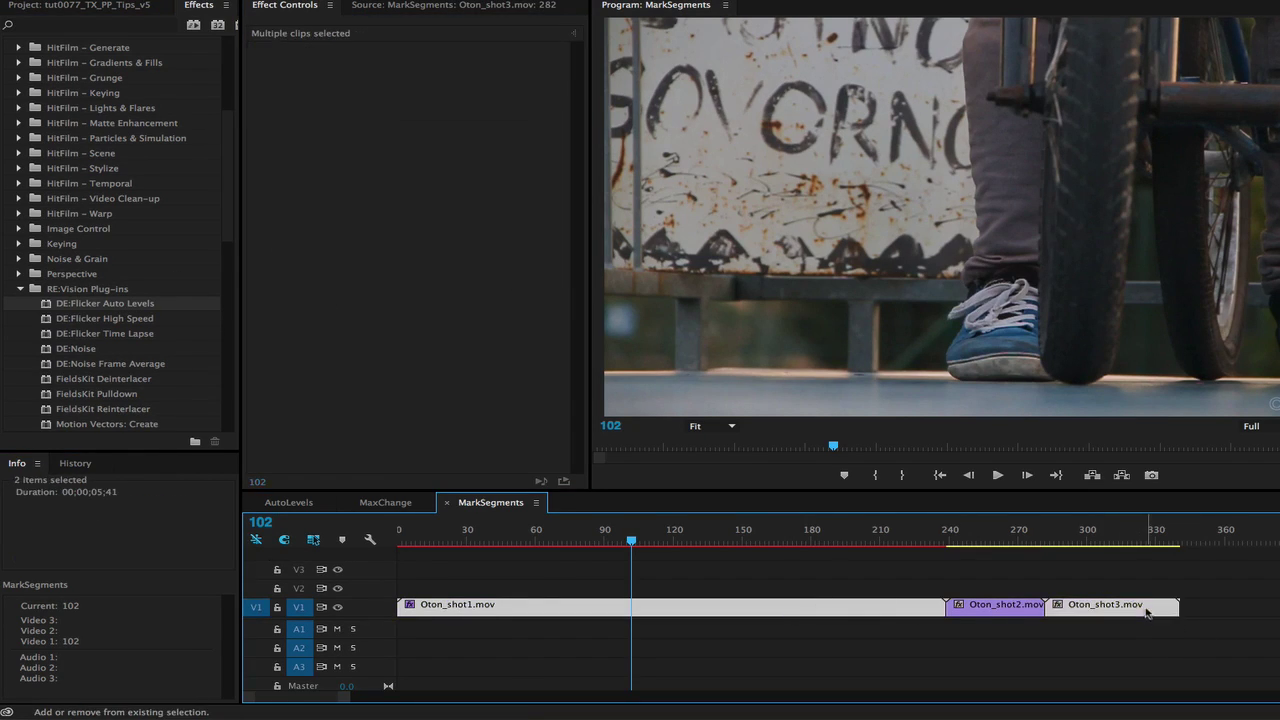
left_click(1018, 610, "shift")
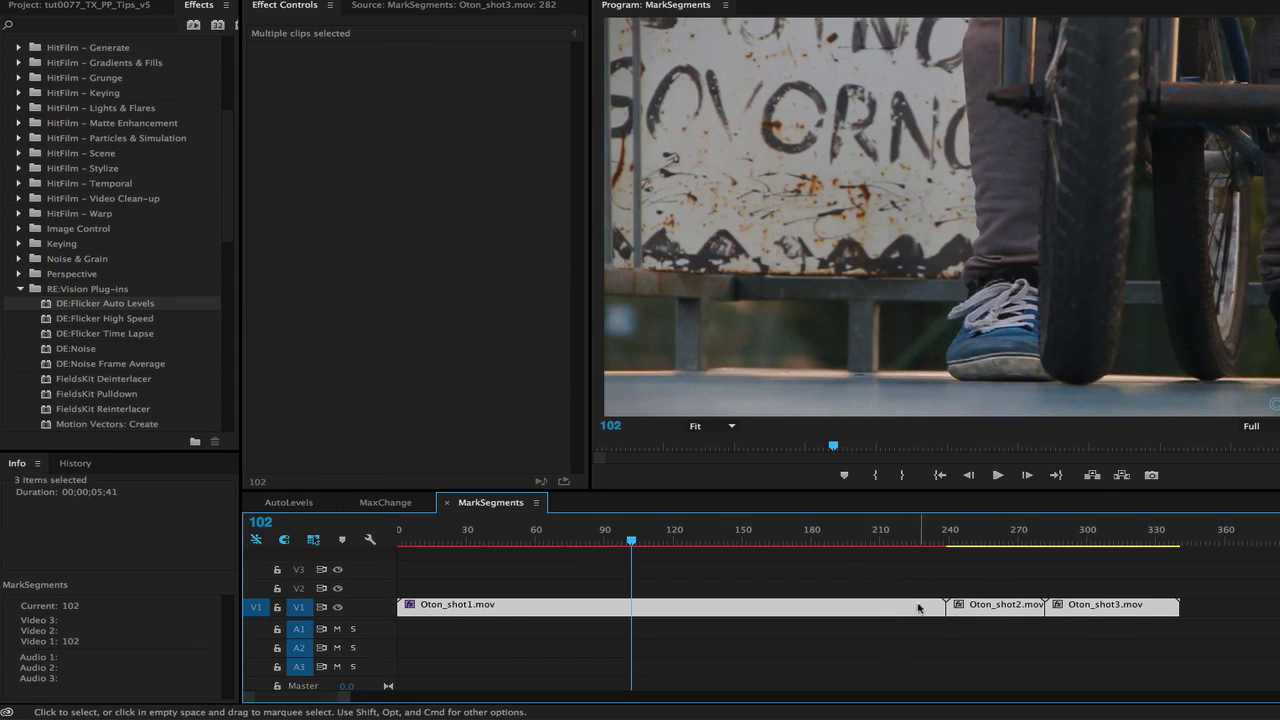
right_click(922, 608)
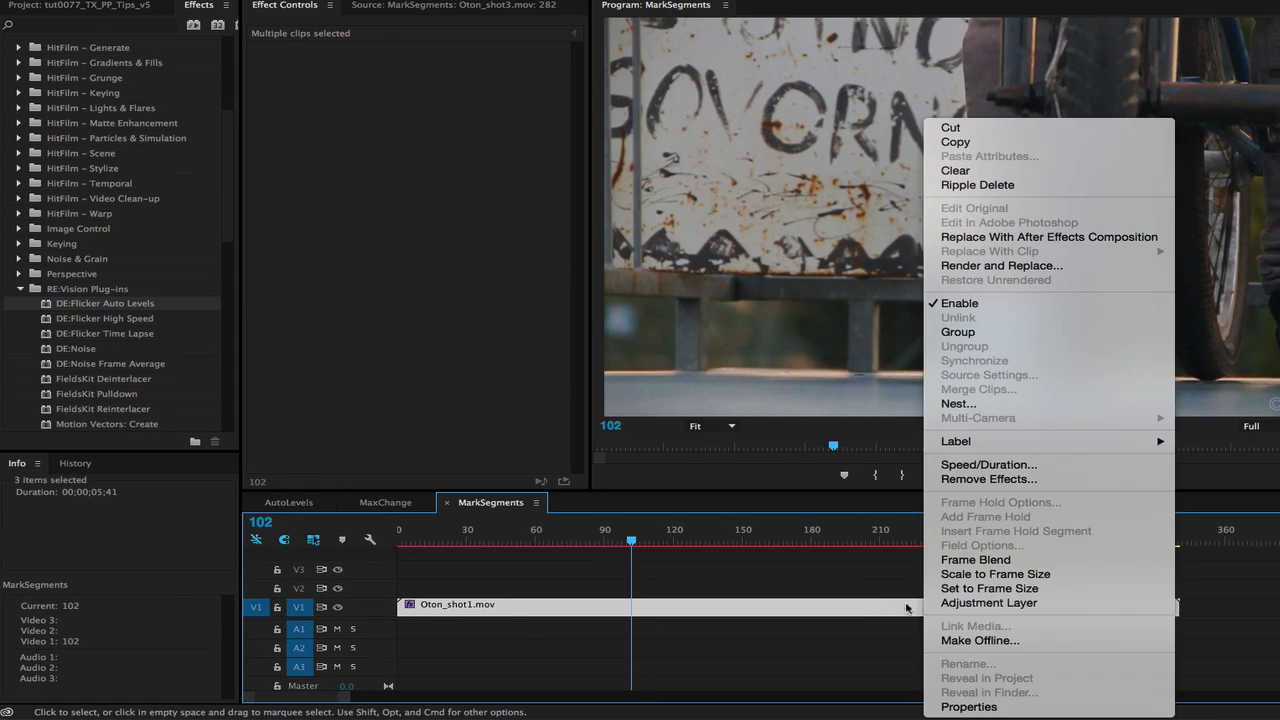
left_click(956, 404)
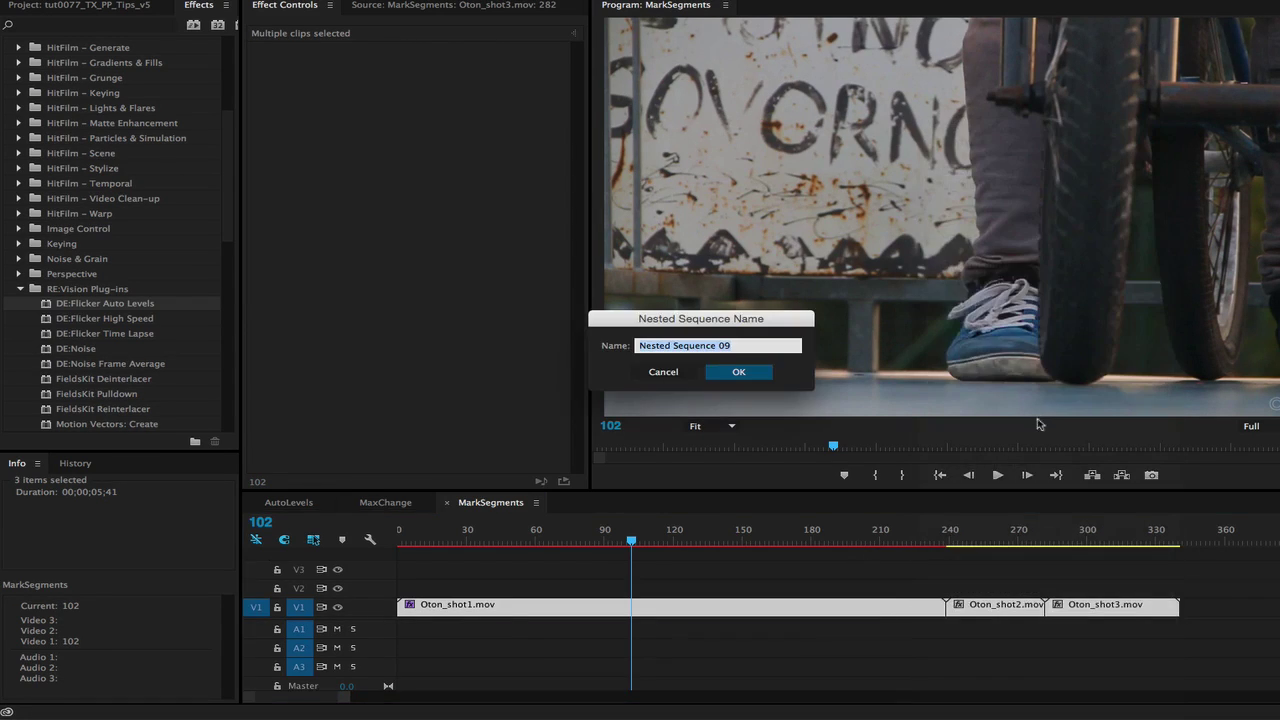
left_click(738, 371)
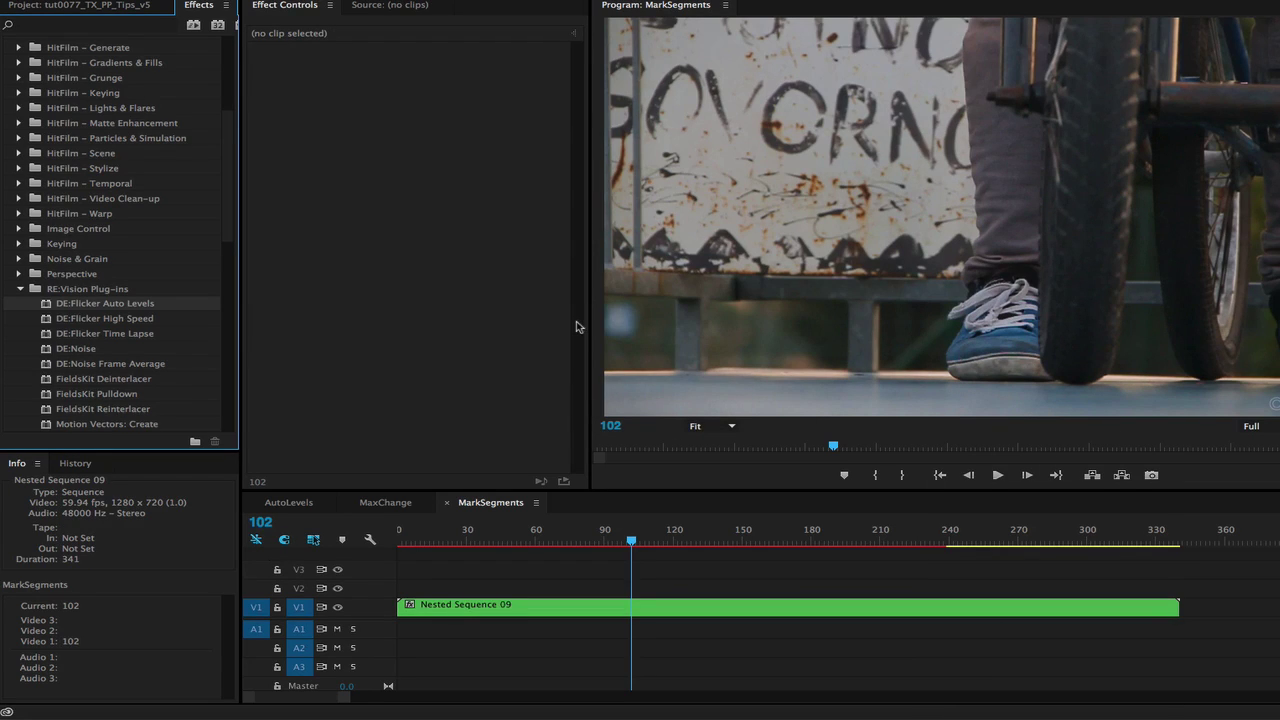
left_click_drag(80, 308, 746, 622)
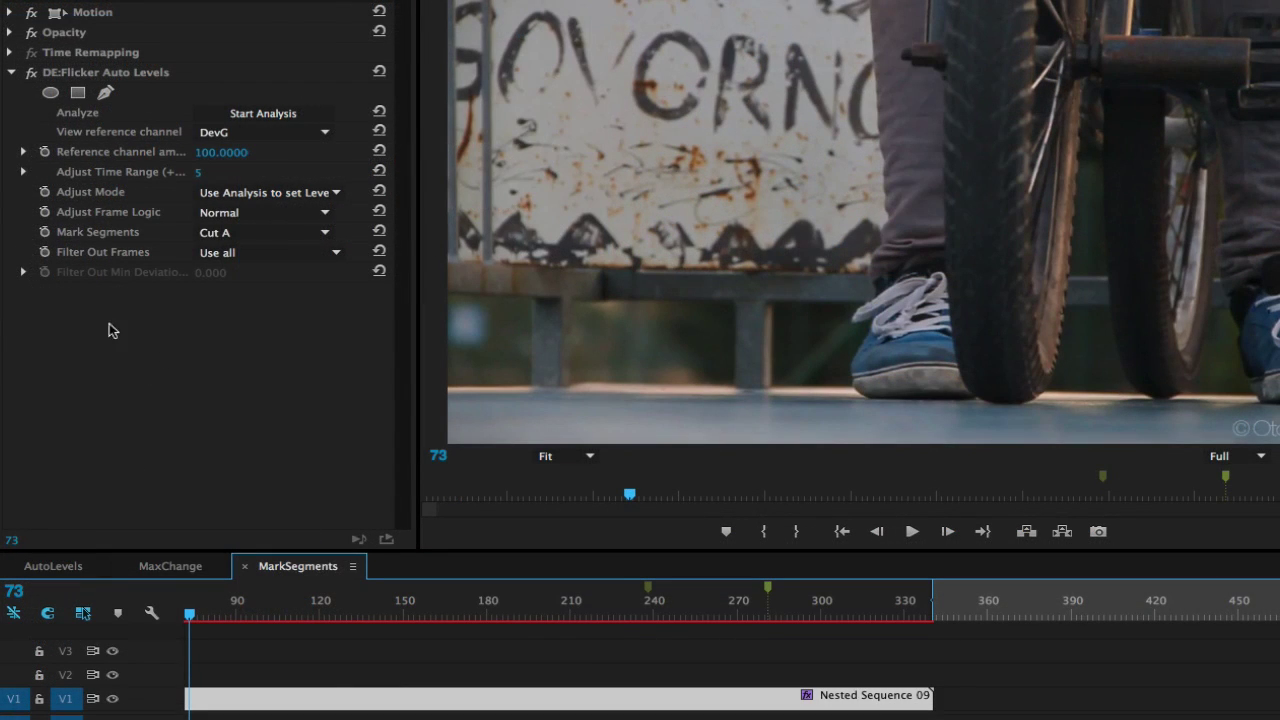
- Keyframe Mark Segments: Cut A at the start, Cut B at frame 238, Cut C at 281
left_click(44, 232)
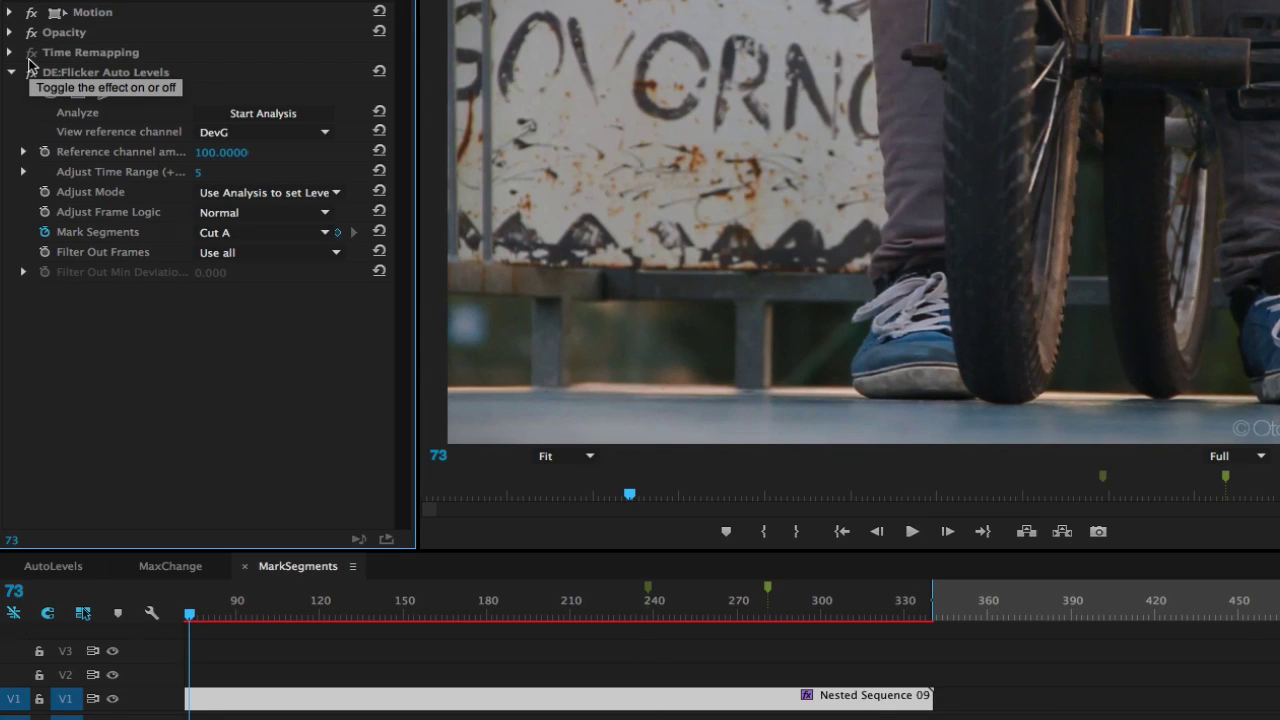
key("shift+m")
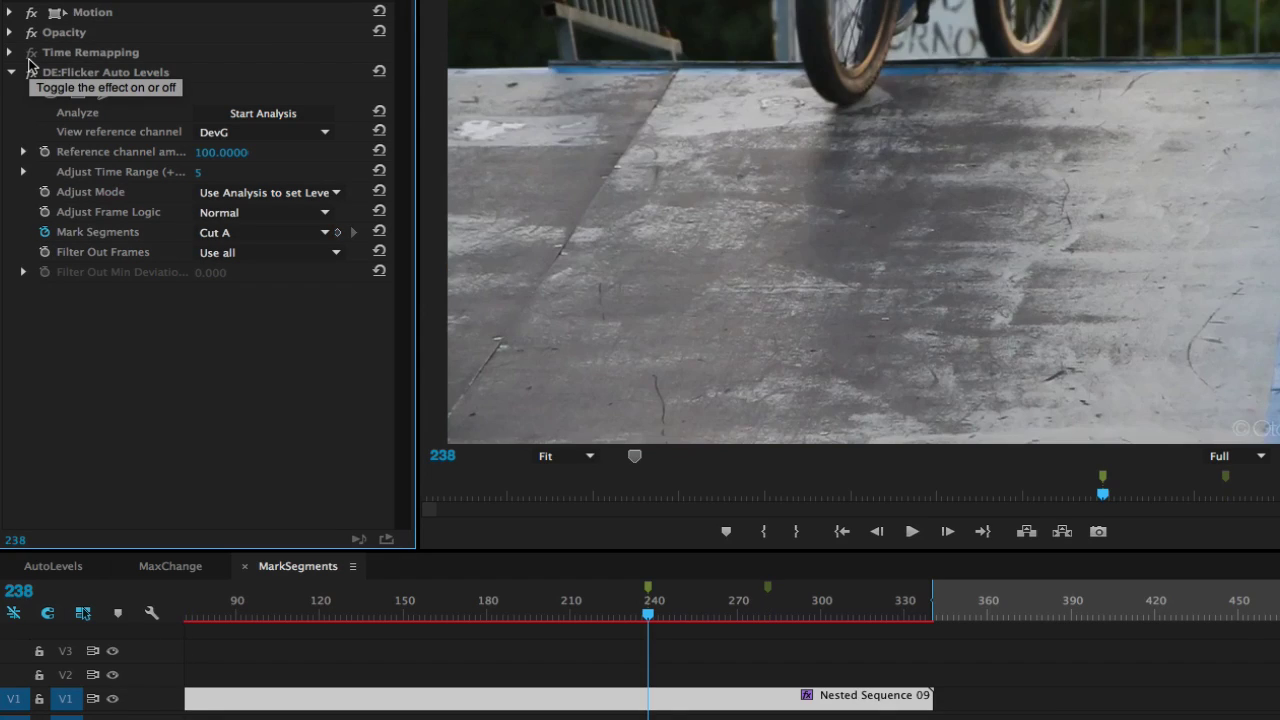
left_click(224, 236)
left_click(218, 266)
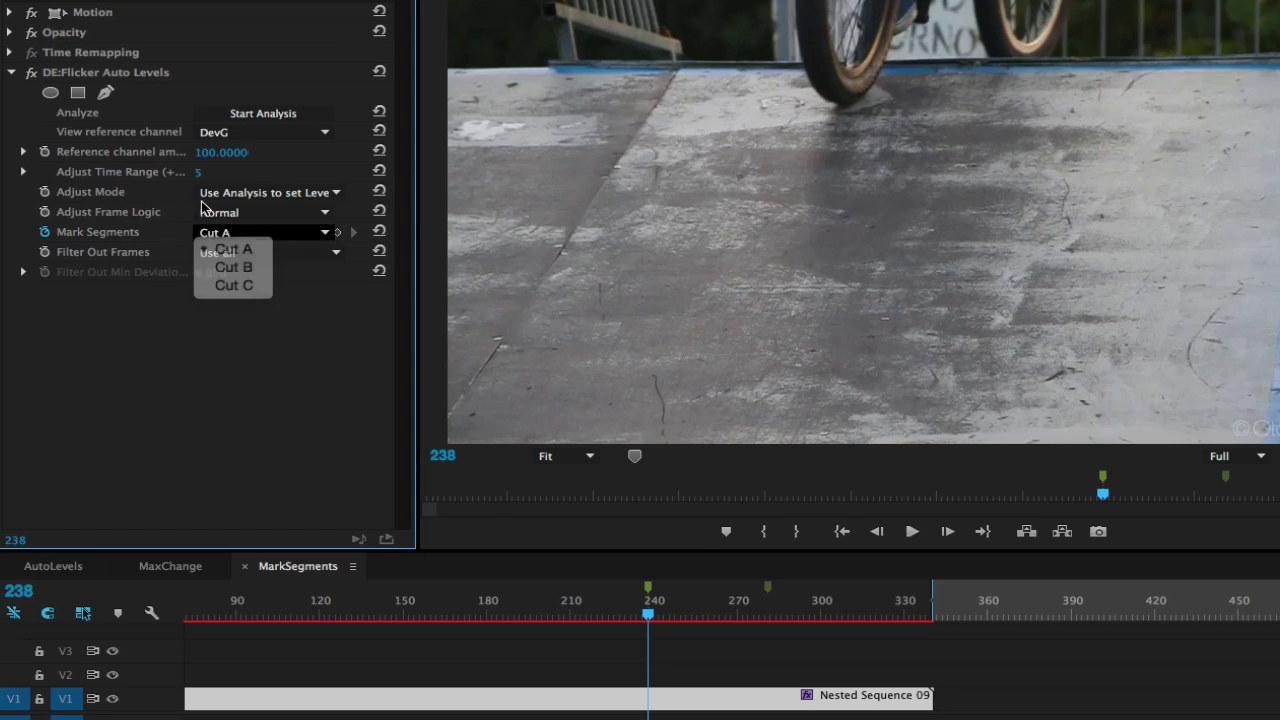
key("shift+m")
left_click(226, 232)
left_click(245, 286)
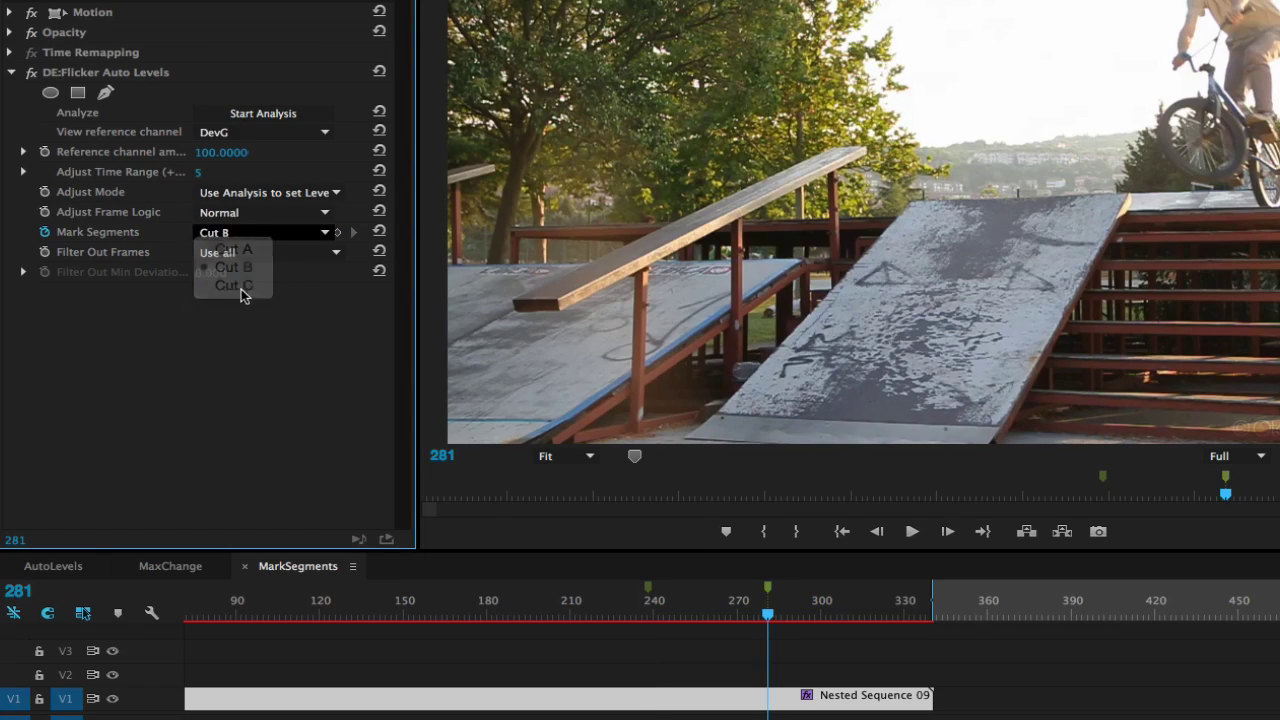